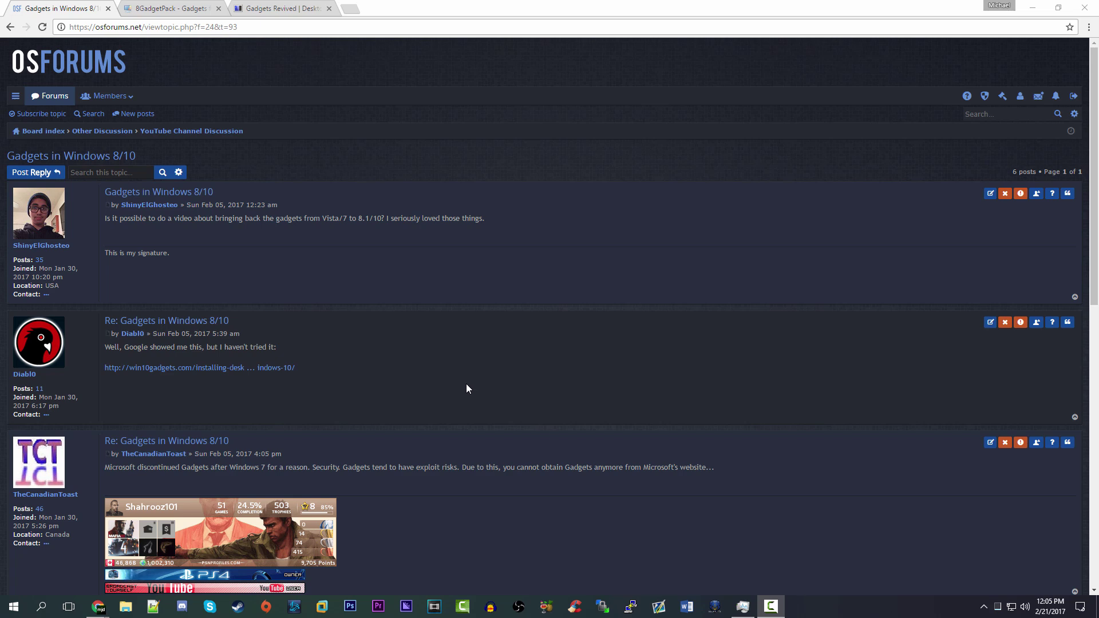
# Read through the forum thread about gadgets in Windows 8/10 and the programs suggested in its replies.
pyautogui.scroll(-5, 468, 383)
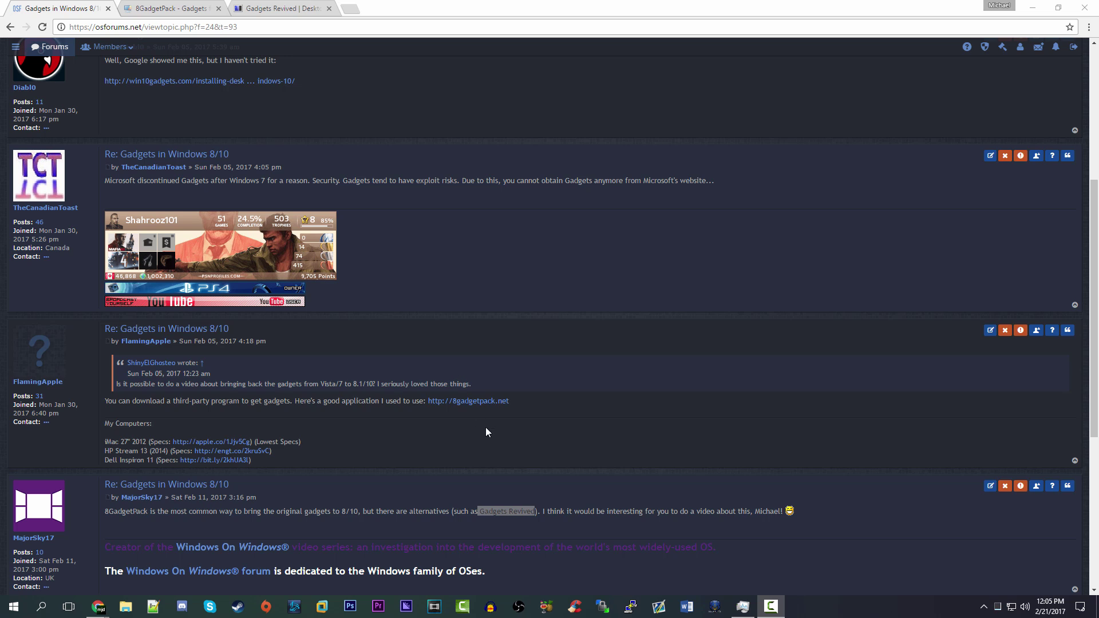
pyautogui.scroll(-1, 478, 423)
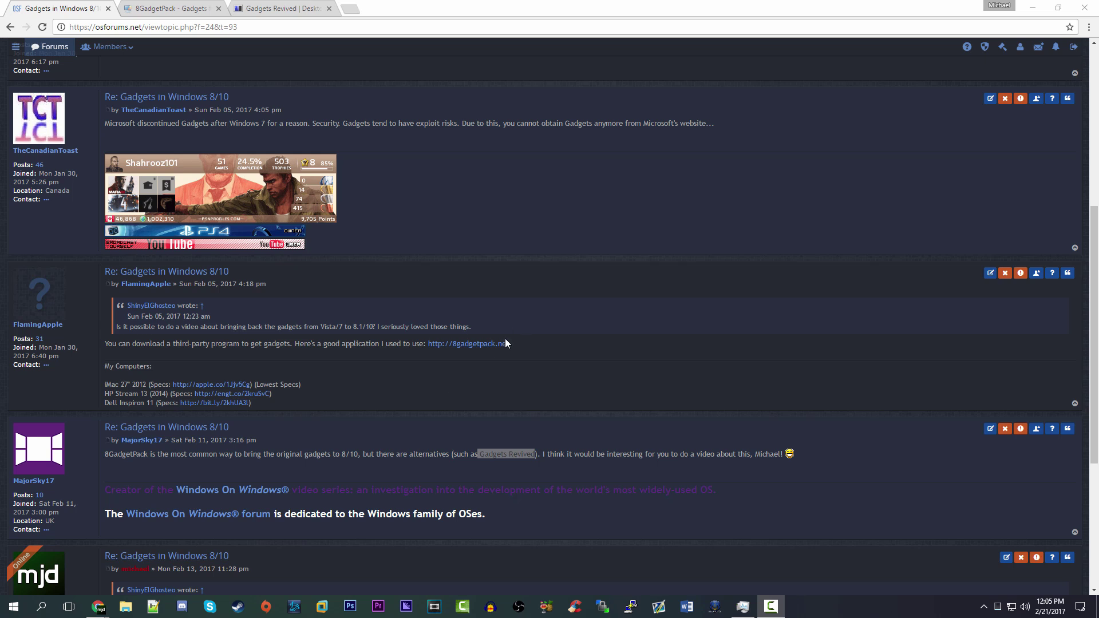
pyautogui.click(499, 380)
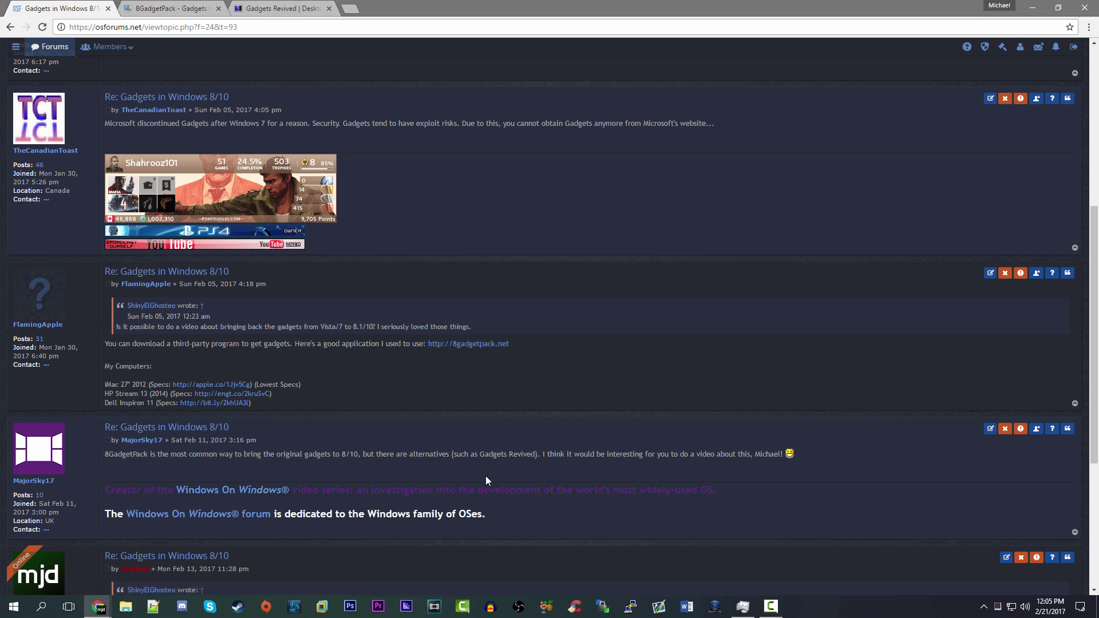
pyautogui.scroll(5, 526, 393)
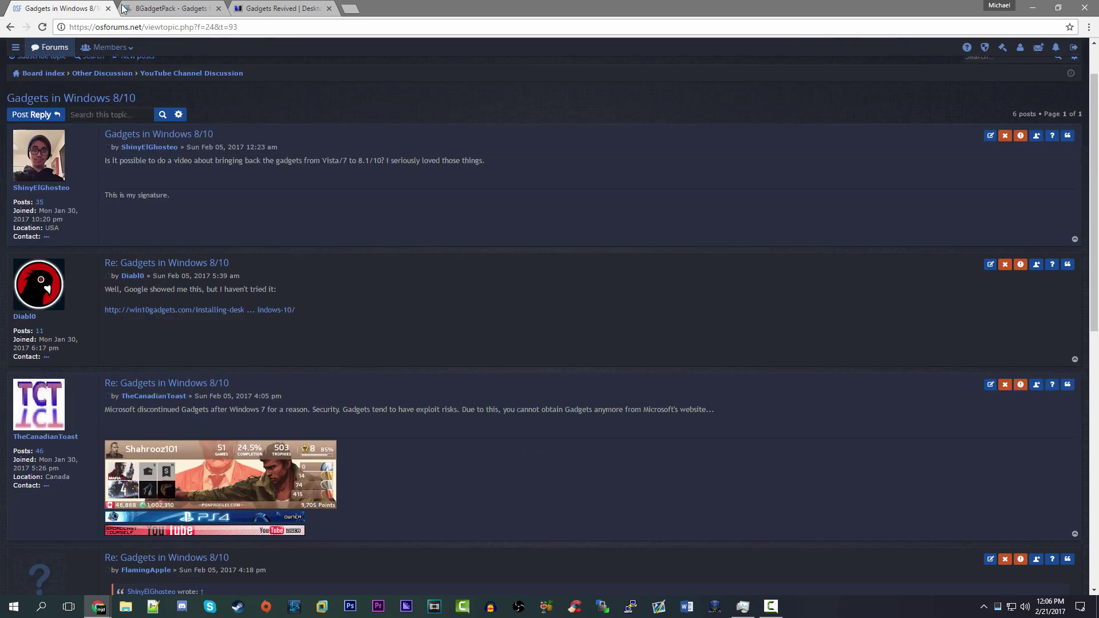
# Examine the 8GadgetPack website, including its FAQ, list of included gadgets and version history.
pyautogui.click(169, 8)
pyautogui.scroll(1, 89, 209)
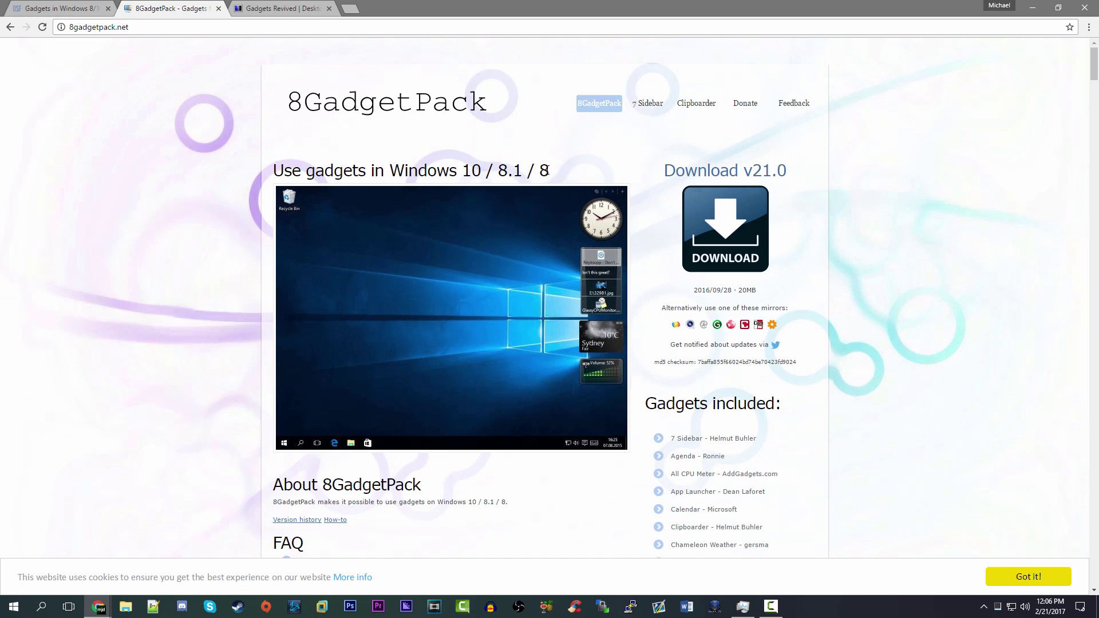
pyautogui.scroll(-4, 547, 170)
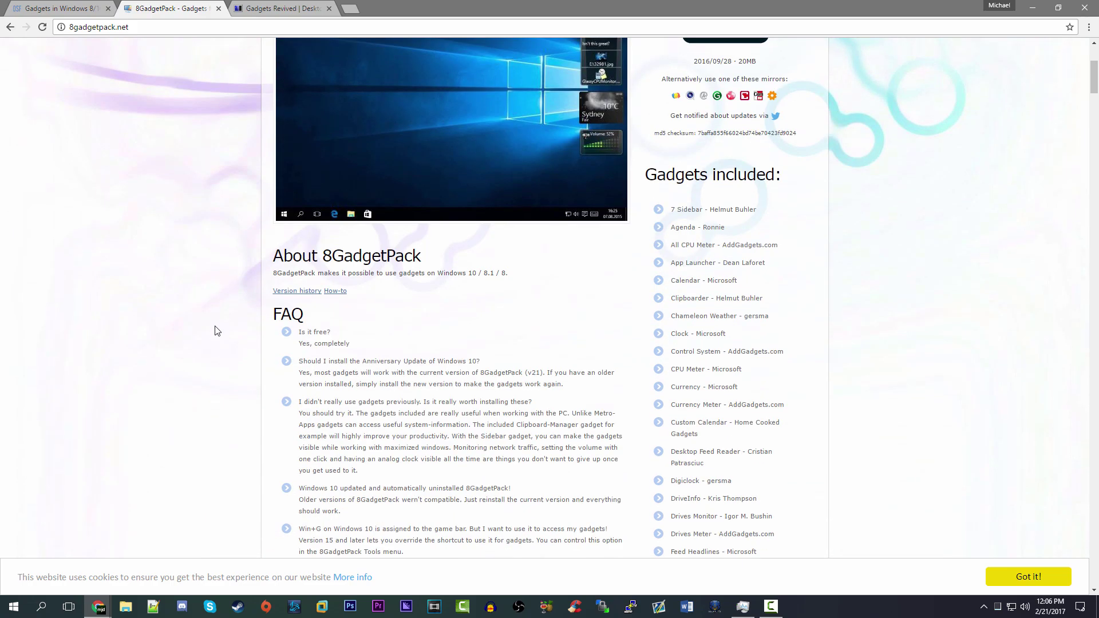
pyautogui.scroll(-7, 299, 280)
pyautogui.scroll(-4, 298, 280)
pyautogui.scroll(10, 309, 286)
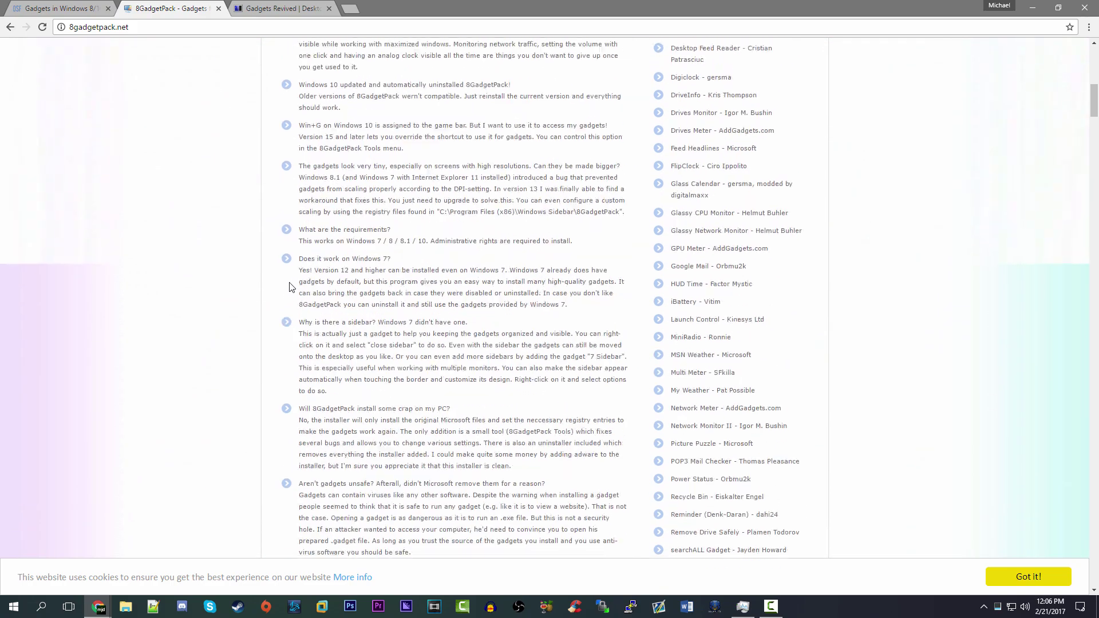
pyautogui.scroll(-9, 328, 295)
pyautogui.scroll(-20, 327, 295)
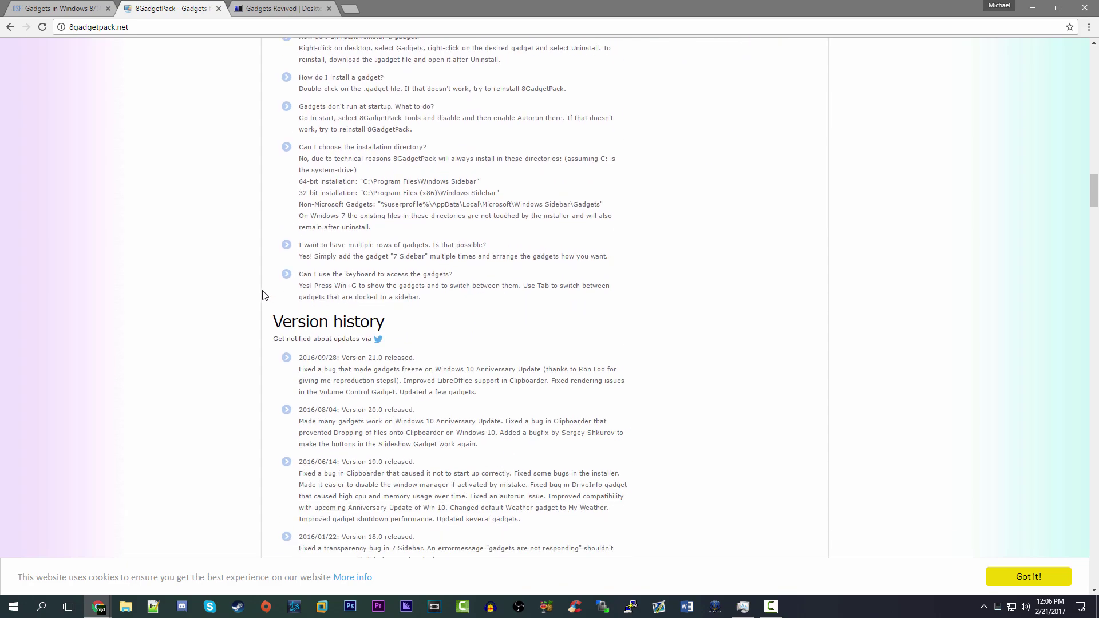
pyautogui.scroll(-5, 264, 294)
pyautogui.scroll(-2, 265, 295)
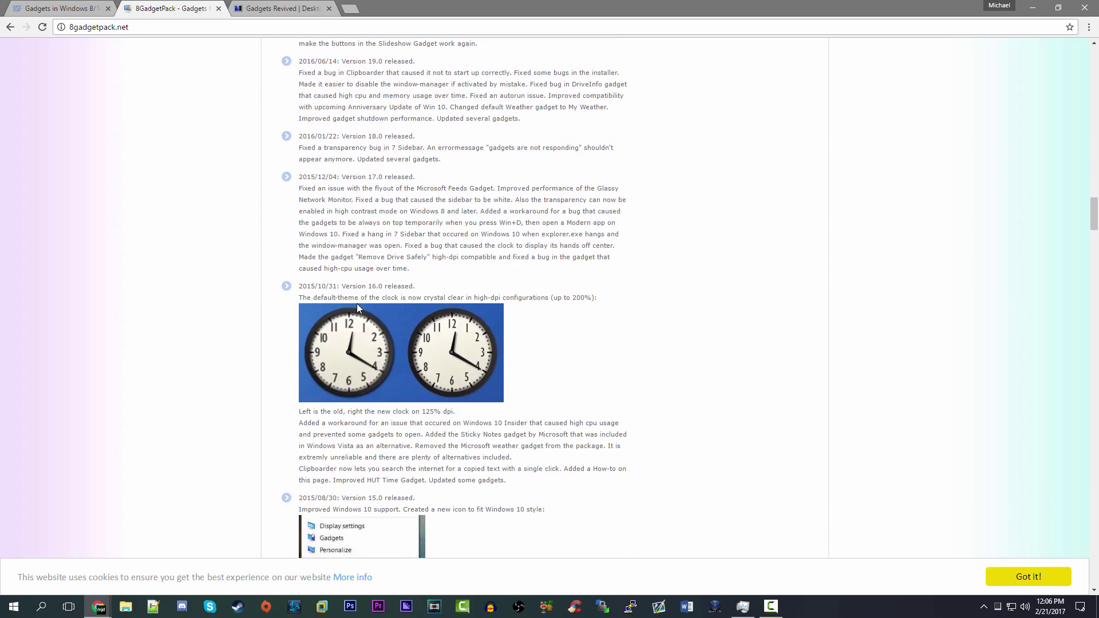
pyautogui.scroll(6, 358, 303)
pyautogui.scroll(-5, 358, 303)
pyautogui.scroll(-5, 358, 303)
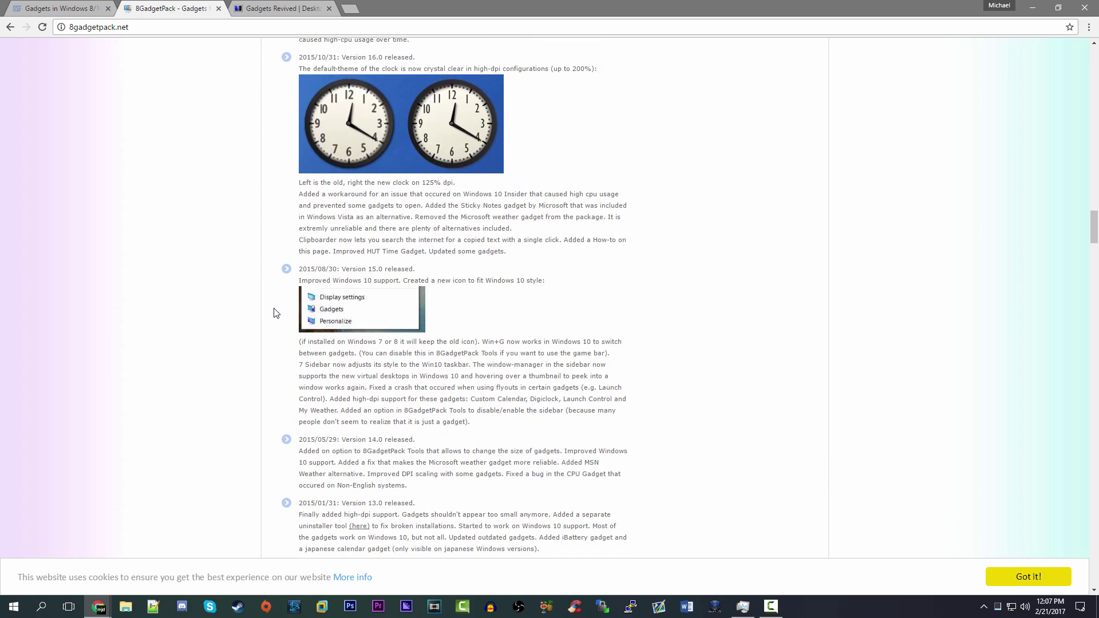
pyautogui.scroll(15, 318, 316)
pyautogui.scroll(20, 316, 315)
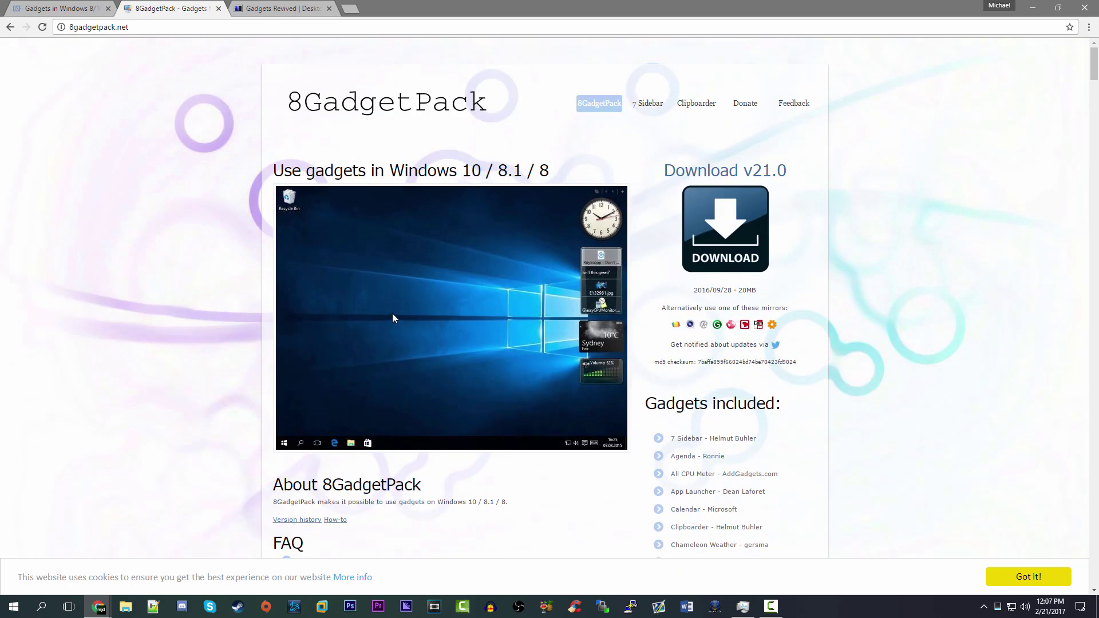
# Look over the gadget categories on the Gadgets Revived home page.
pyautogui.click(280, 8)
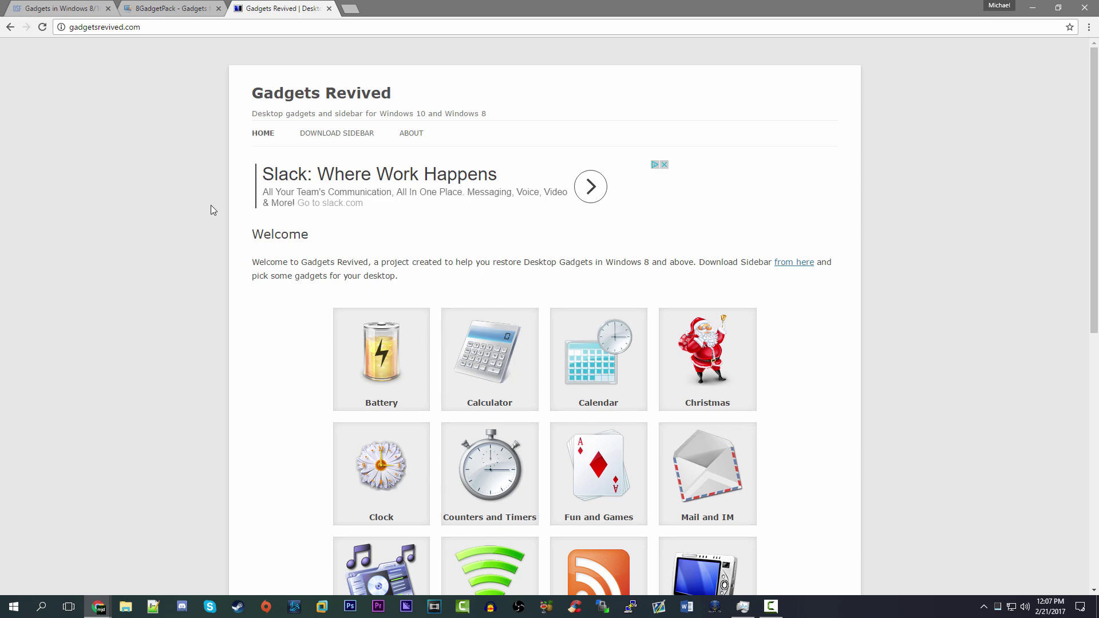
pyautogui.scroll(-6, 211, 205)
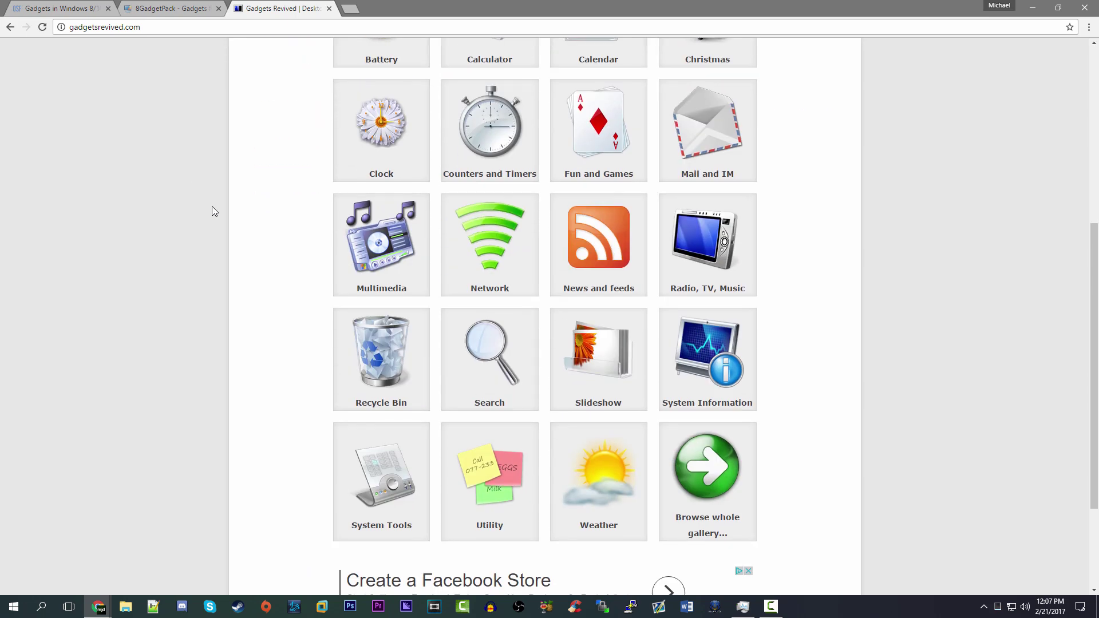
pyautogui.scroll(6, 212, 206)
# Open the Gadgets Revived Download Sidebar page and review its installer screenshots and restored features.
pyautogui.click(357, 135)
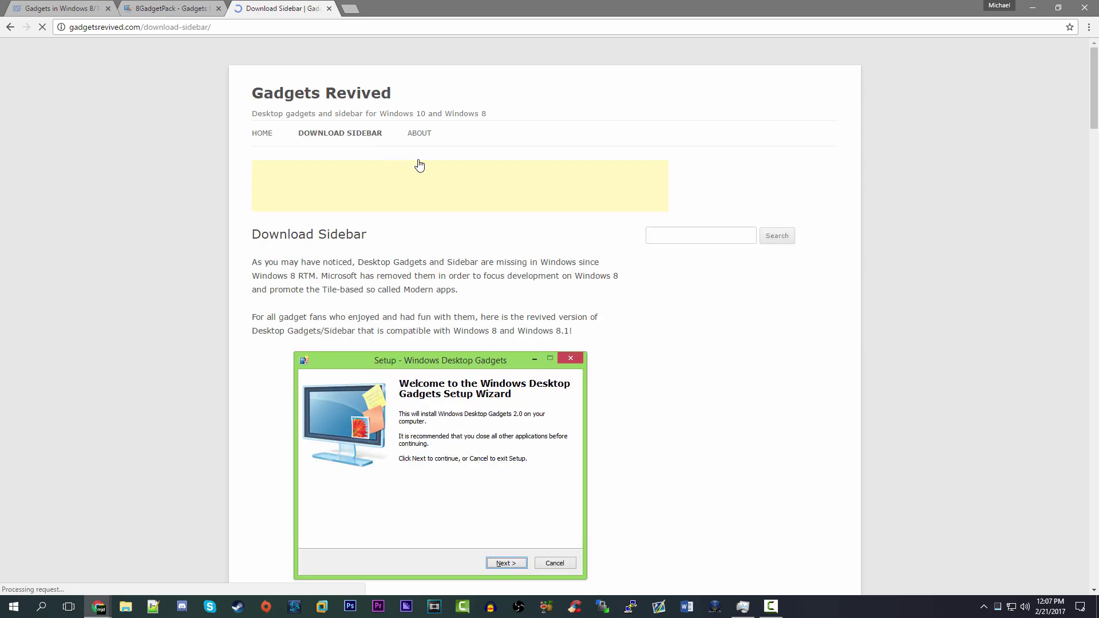
pyautogui.scroll(-4, 197, 281)
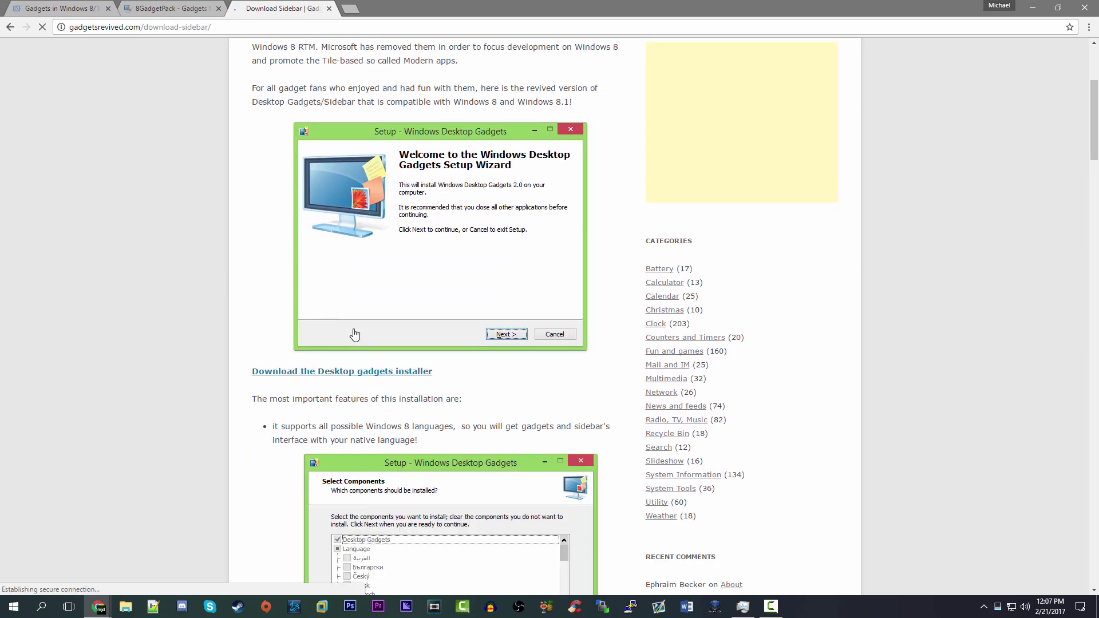
pyautogui.scroll(-7, 324, 341)
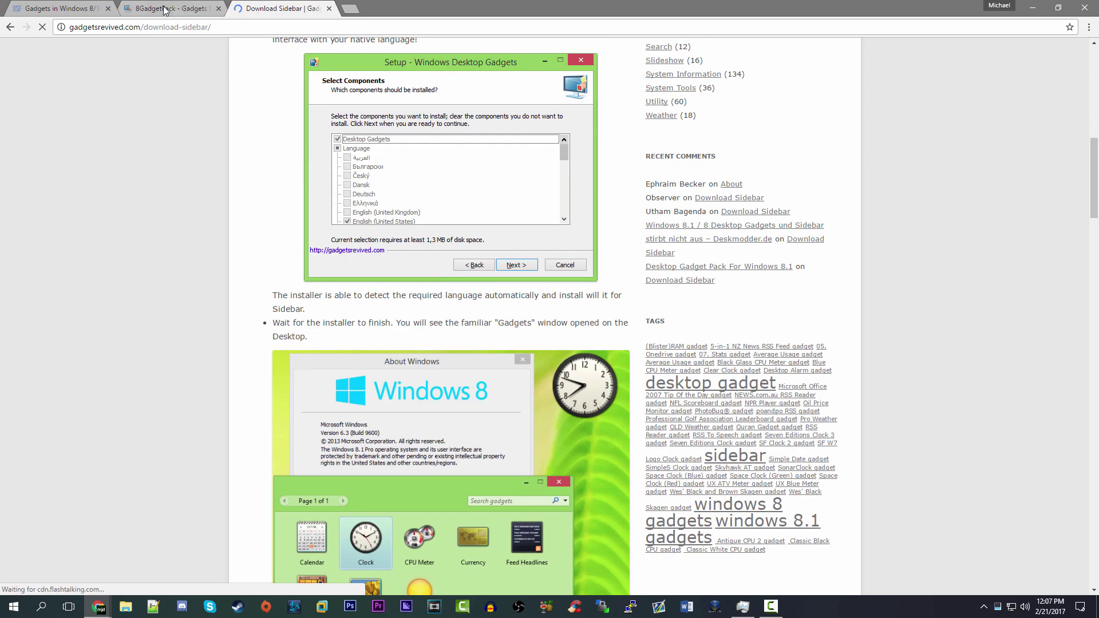
pyautogui.scroll(-1, 159, 289)
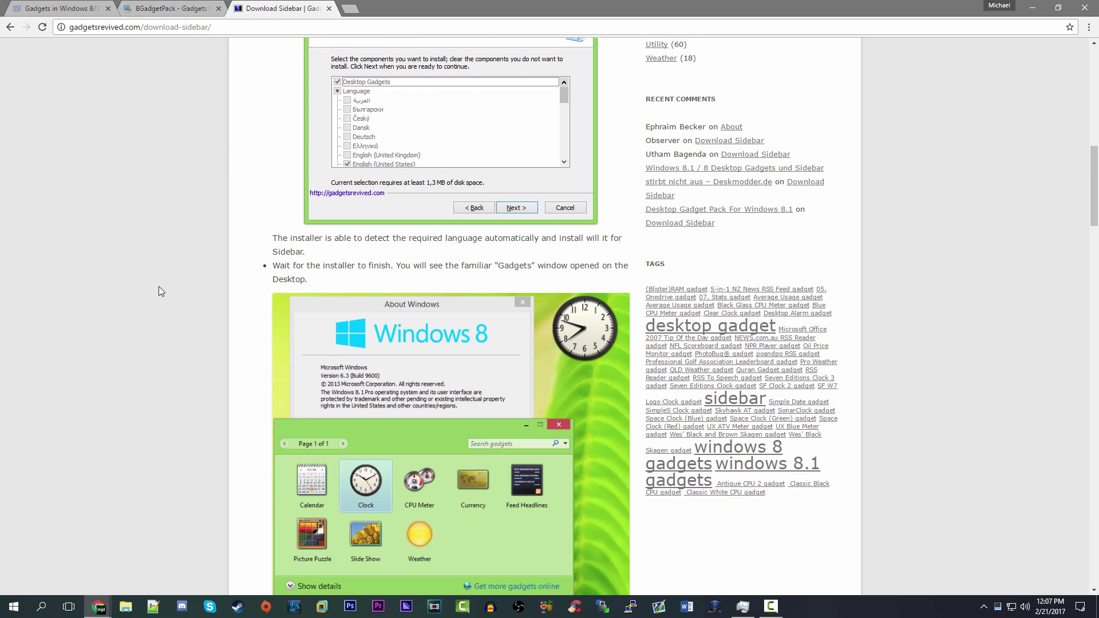
pyautogui.scroll(-8, 253, 290)
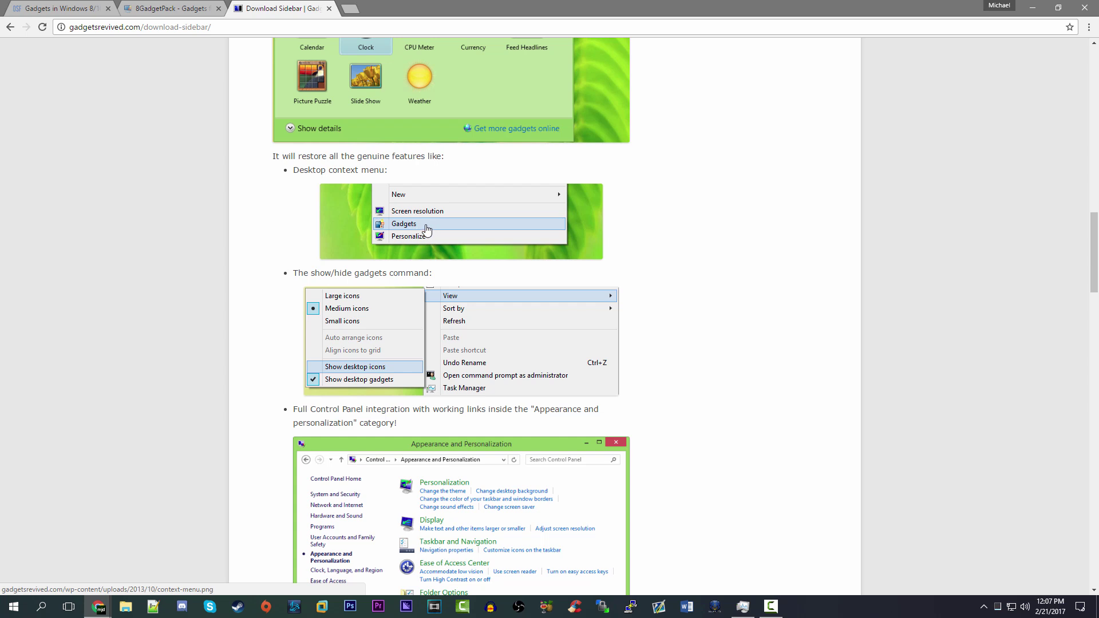
# Uncover part of the desktop to inspect its context menu, and restore the browser to full size.
pyautogui.doubleClick(493, 12)
pyautogui.rightClick(119, 184)
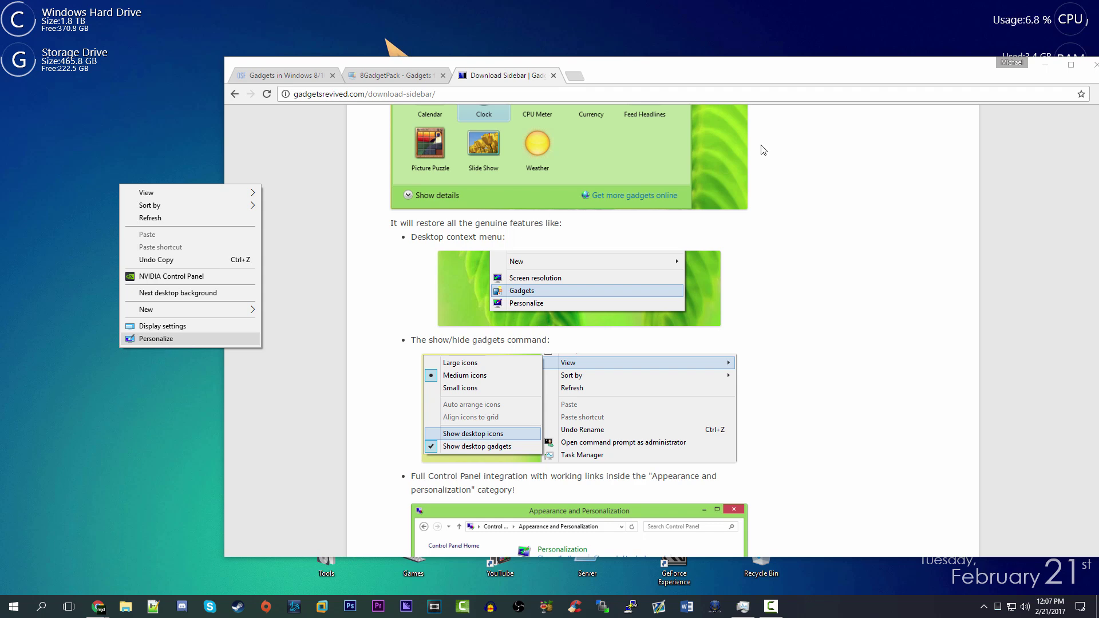
pyautogui.doubleClick(697, 77)
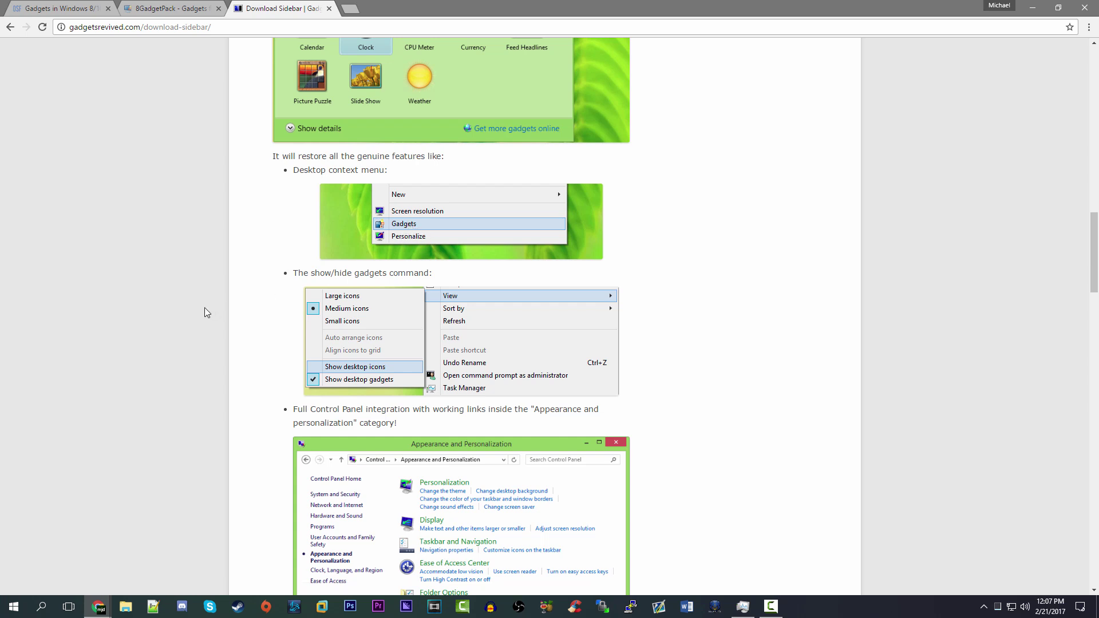
# Review the show/hide command, Control Panel and Windows Search integration features, and return to the Gadgets Revived home page.
pyautogui.scroll(-1, 203, 309)
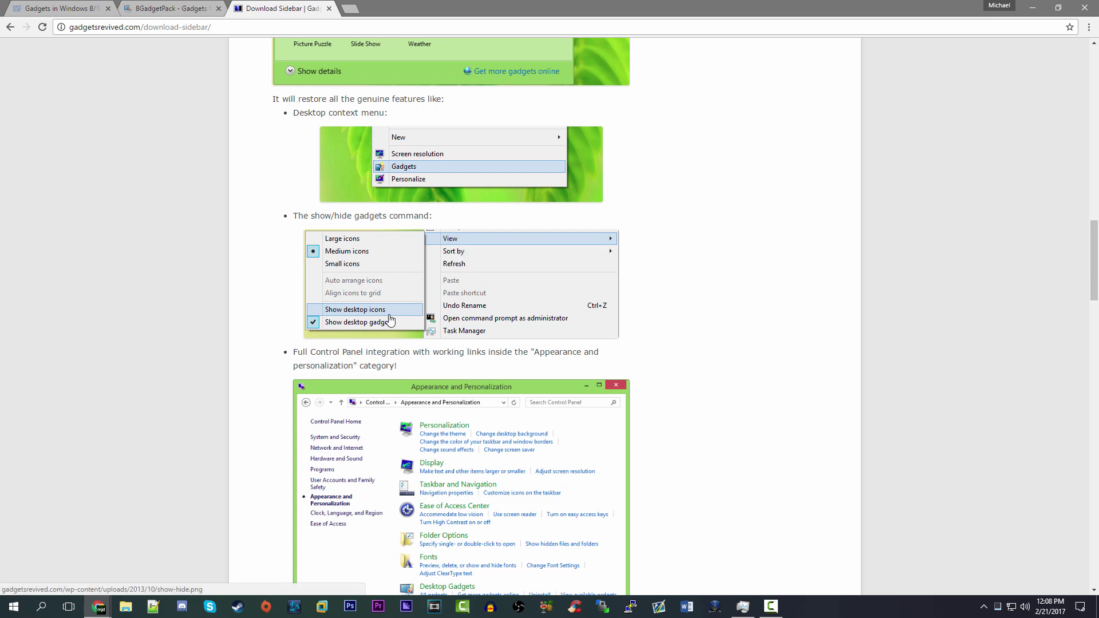
pyautogui.scroll(-4, 390, 321)
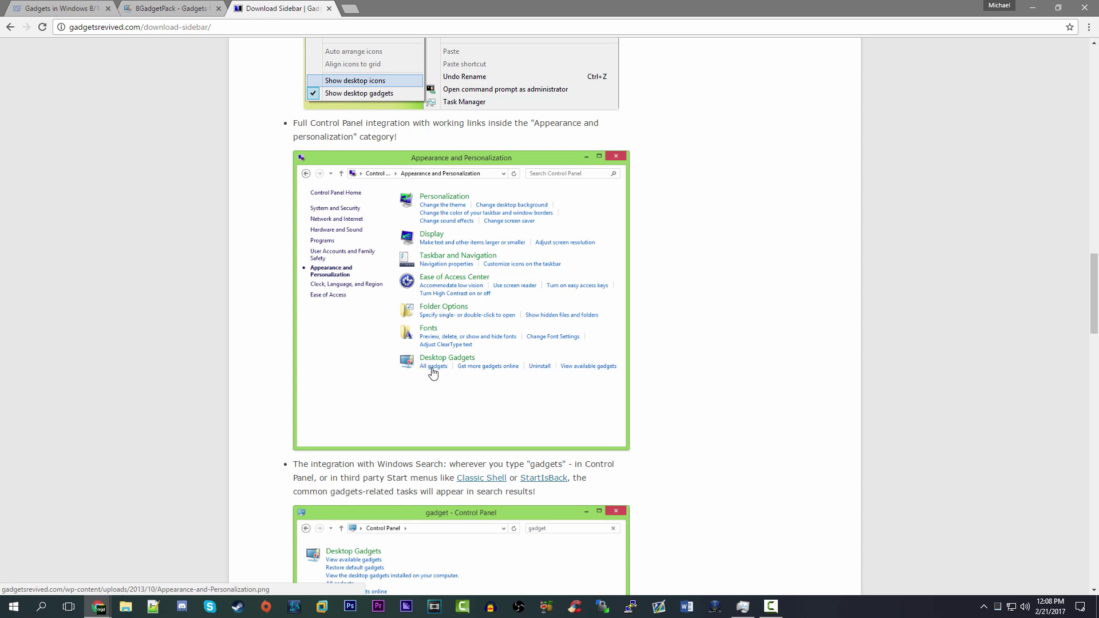
pyautogui.scroll(-2, 433, 373)
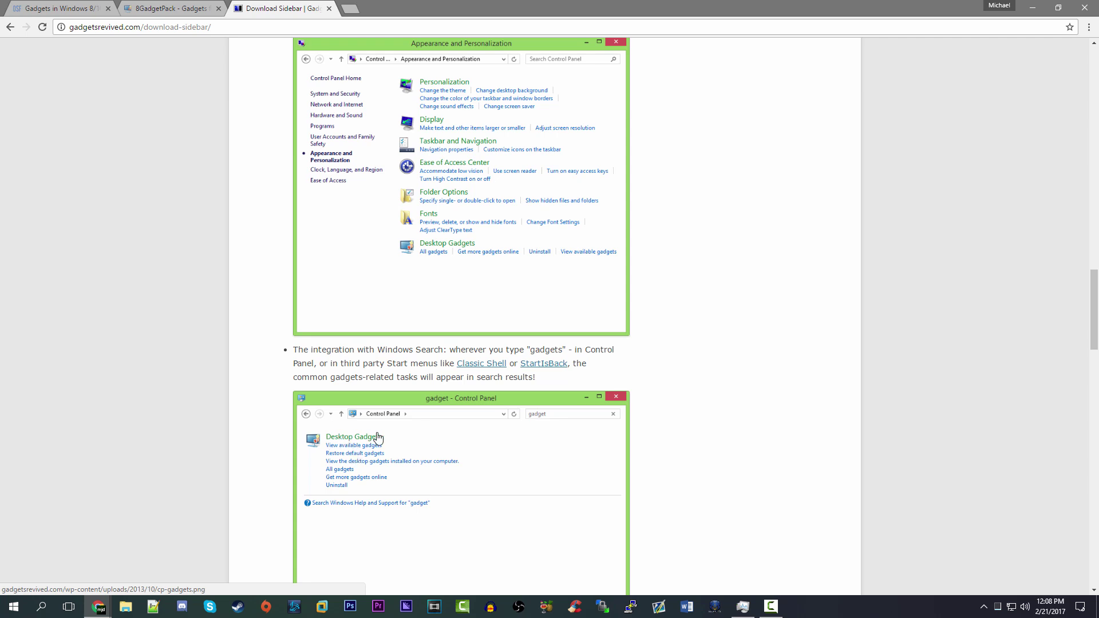
pyautogui.hotkey('alt', 'Left')
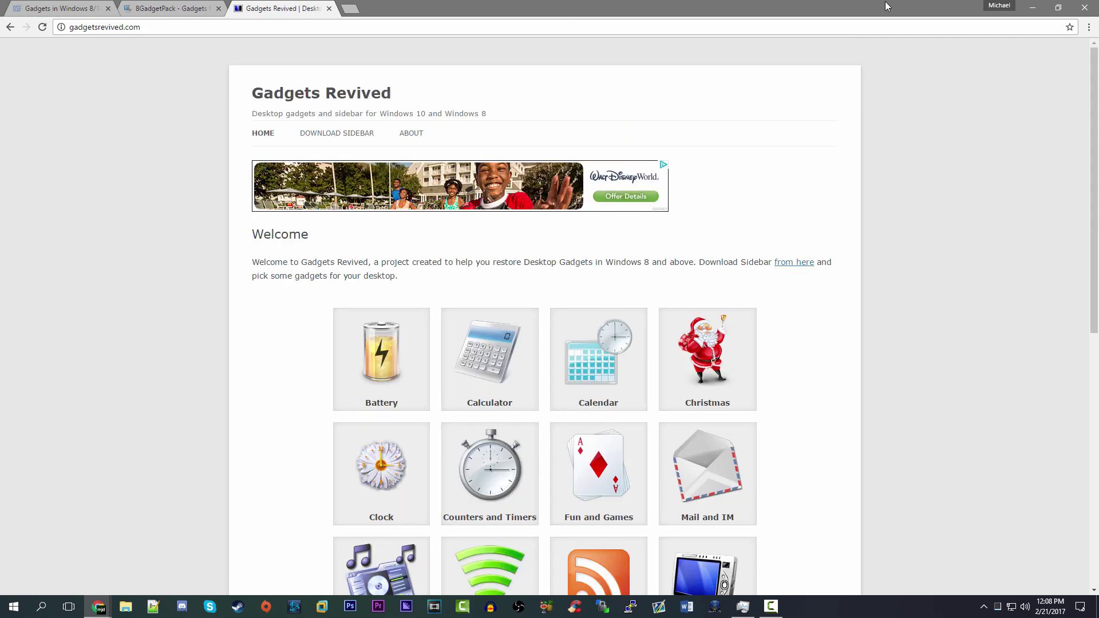
# Install 8GadgetPack 21.0.0 from the setup file on the desktop and finish with the gadgets shown.
pyautogui.click(1036, 7)
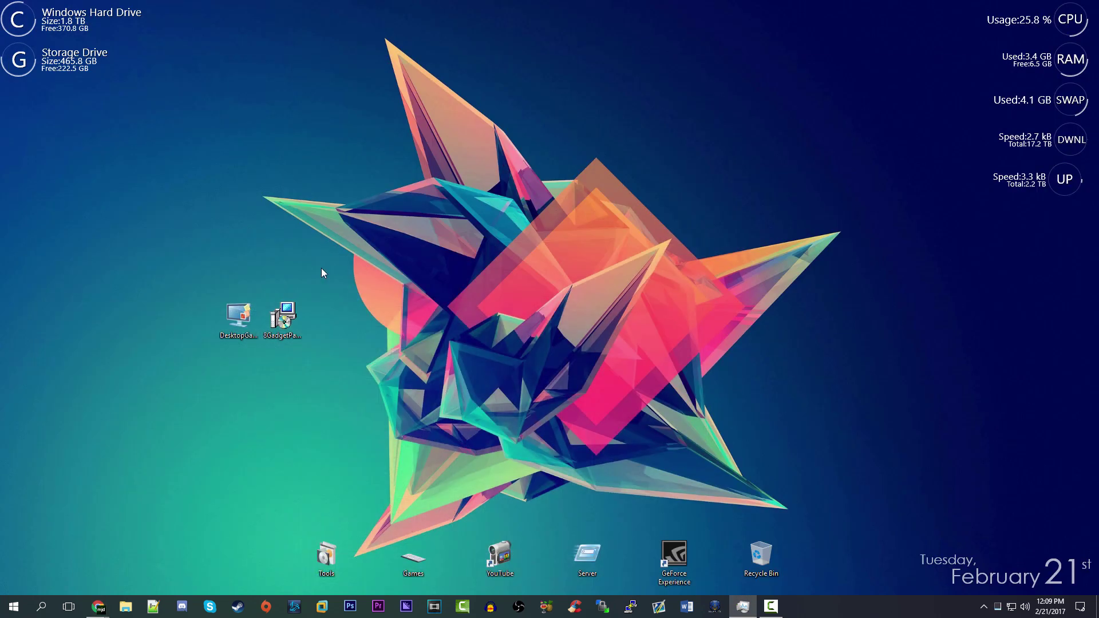
pyautogui.click(275, 325)
pyautogui.doubleClick(280, 328)
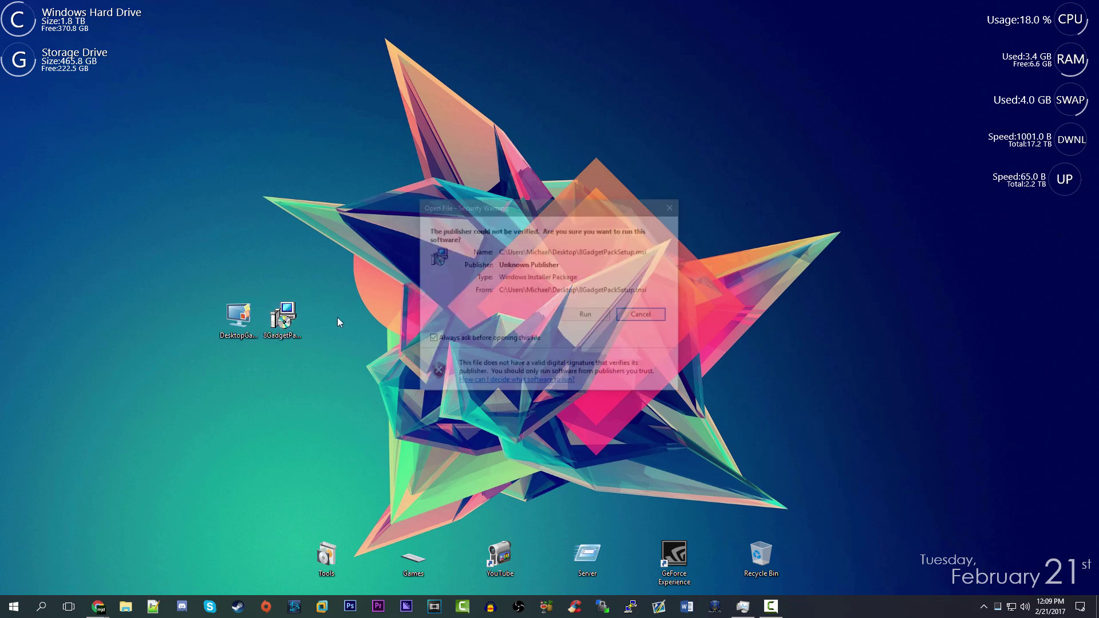
pyautogui.press('Return')
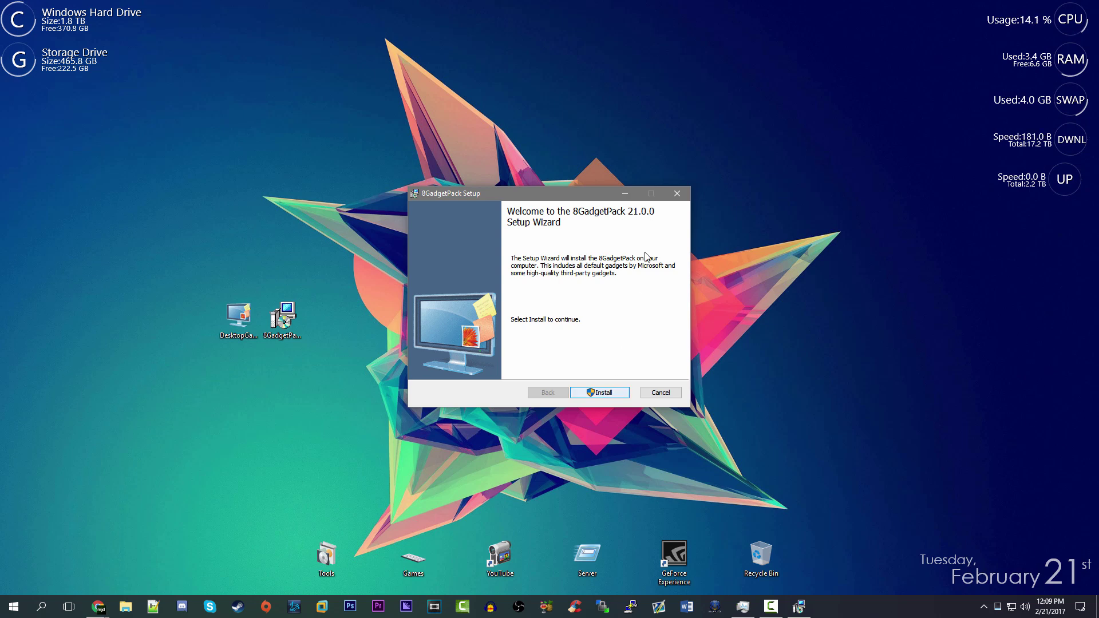
pyautogui.click(602, 392)
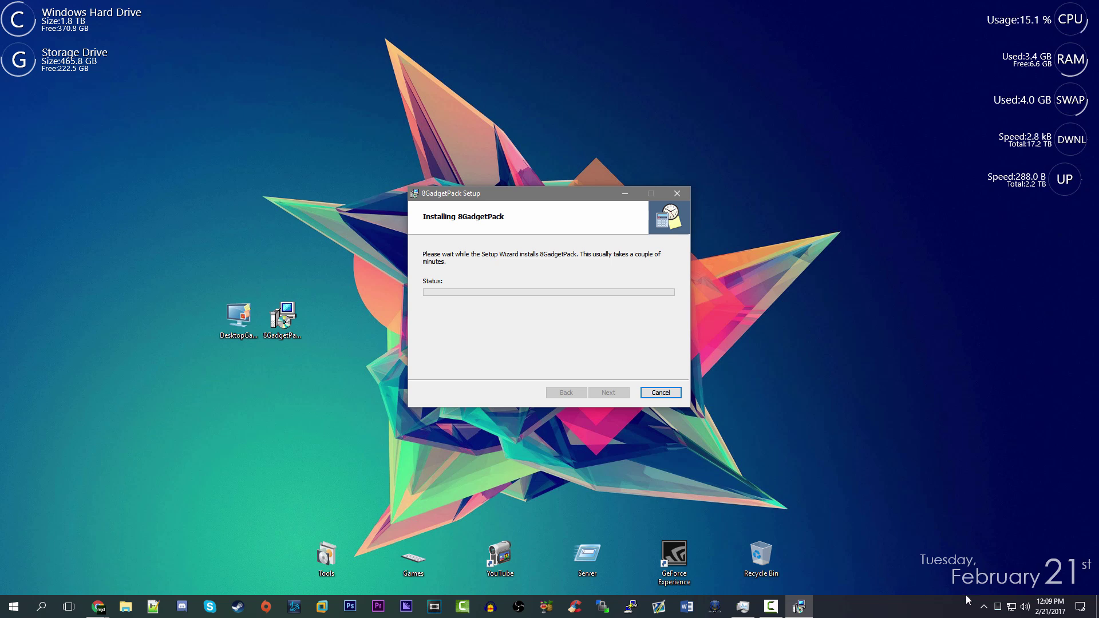
pyautogui.moveTo(491, 197); pyautogui.dragTo(486, 197)
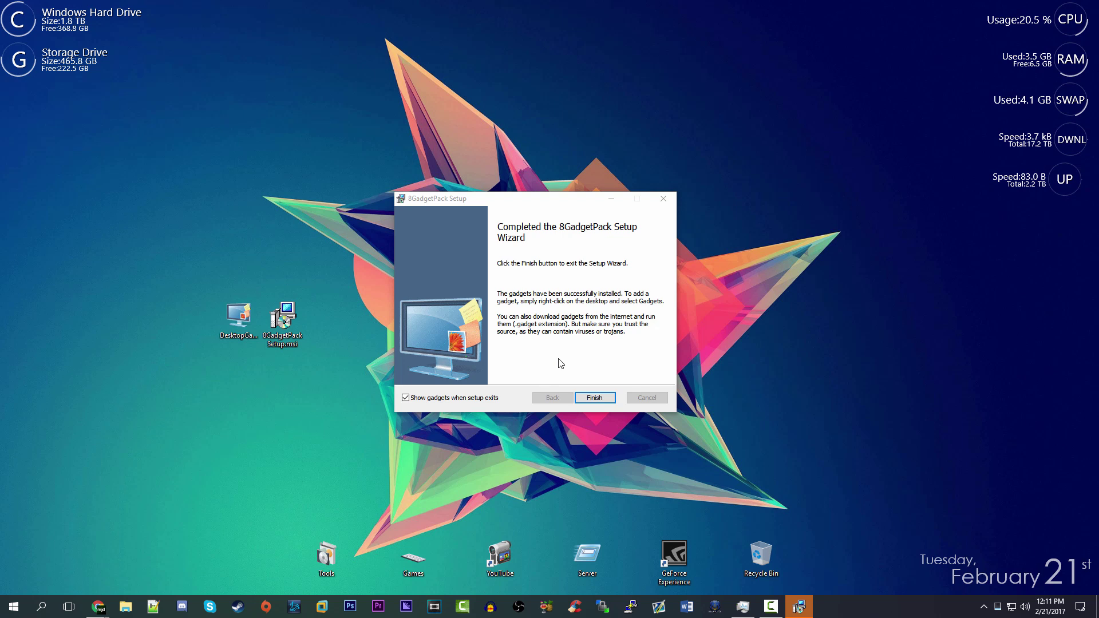
pyautogui.press('Return')
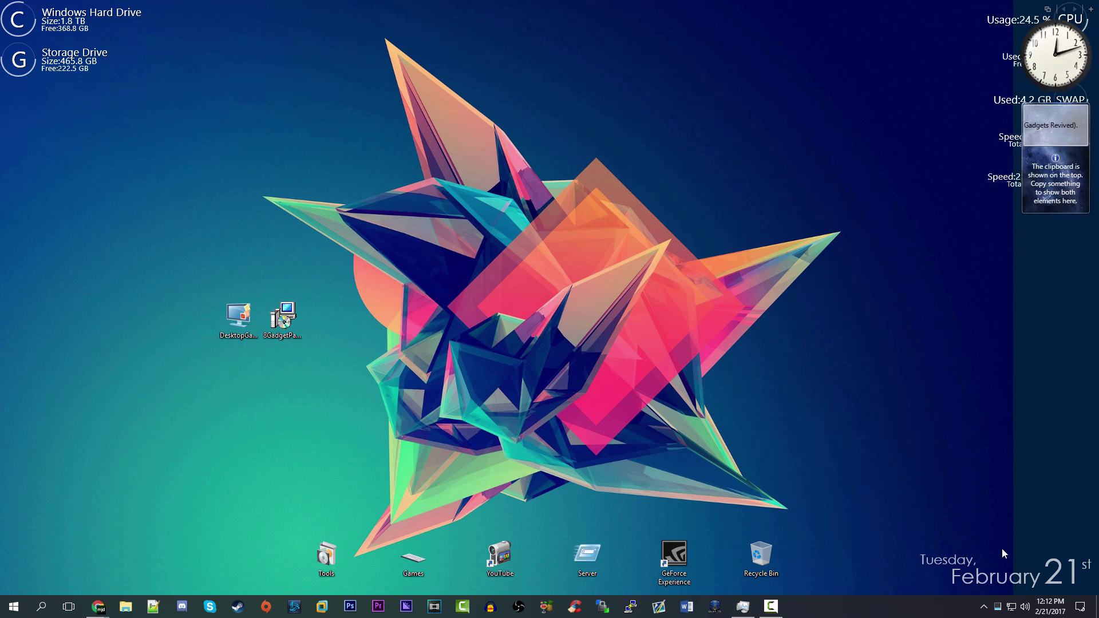
# Exit the background program that displays the drive, CPU, RAM and network meters on the desktop.
pyautogui.click(984, 607)
pyautogui.rightClick(983, 563)
pyautogui.click(980, 552)
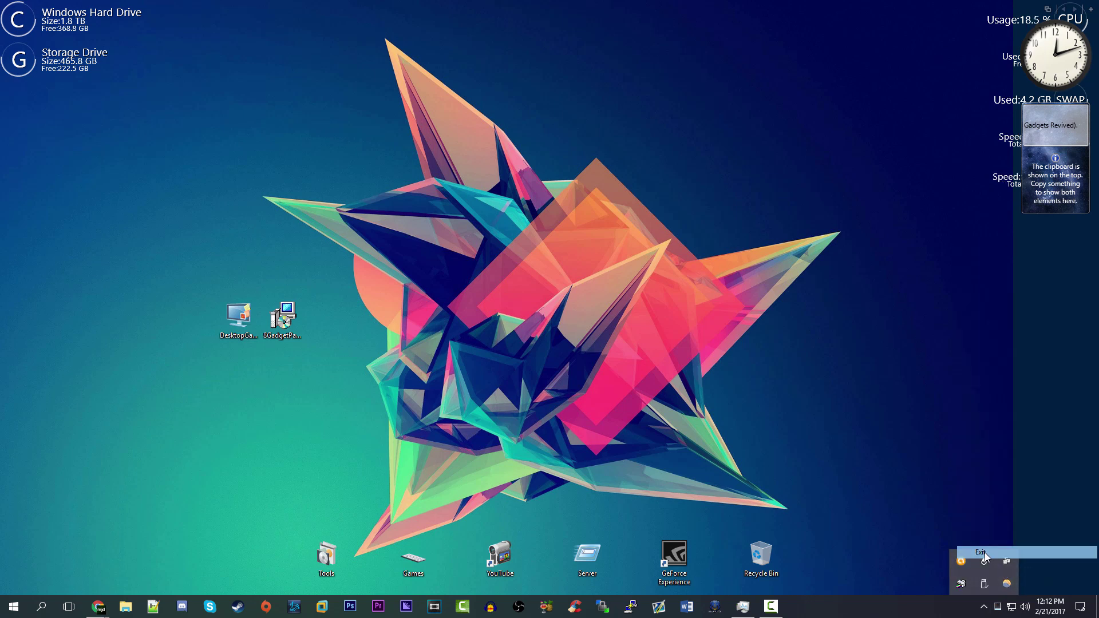
pyautogui.click(925, 466)
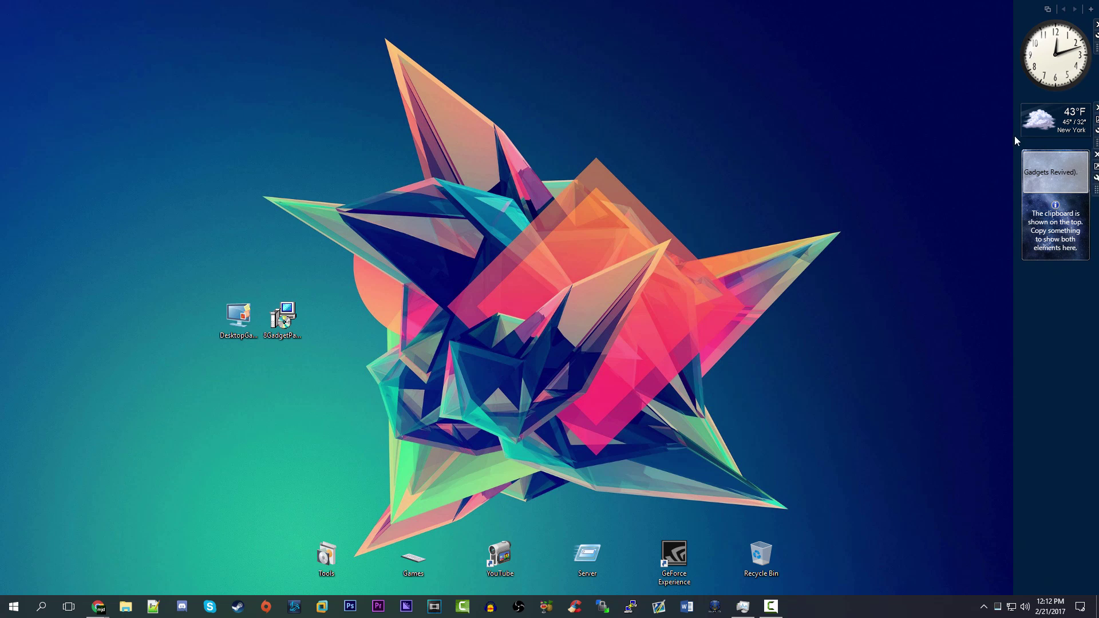
# Try moving the clock and weather gadgets, and move the clipboard gadget out of the sidebar onto the desktop.
pyautogui.moveTo(1094, 52); pyautogui.dragTo(1054, 63)
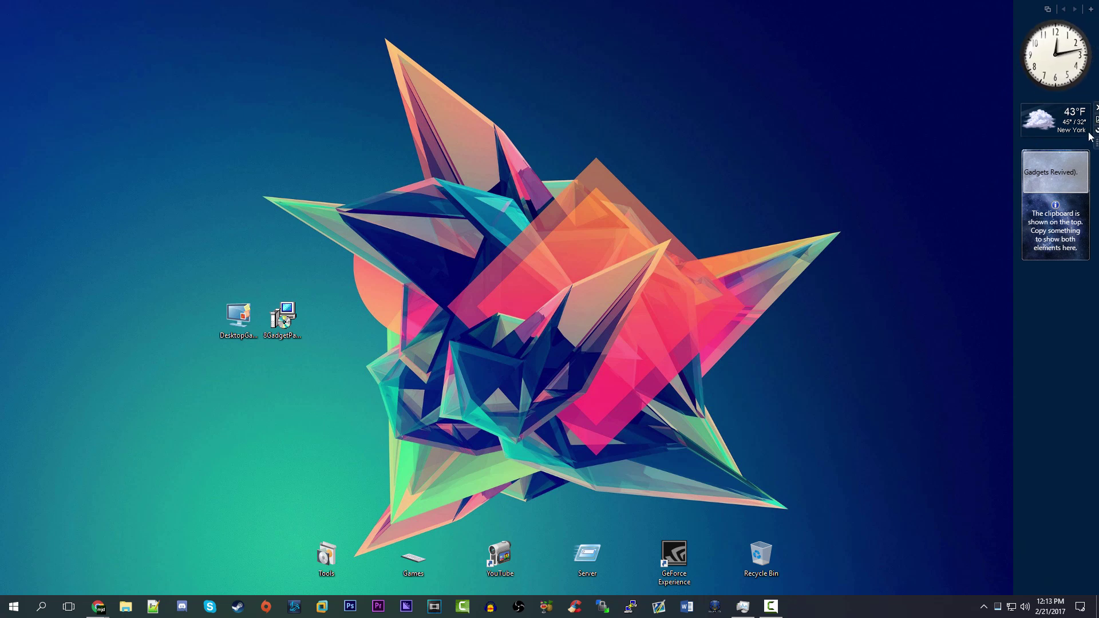
pyautogui.moveTo(1096, 141); pyautogui.dragTo(1030, 182)
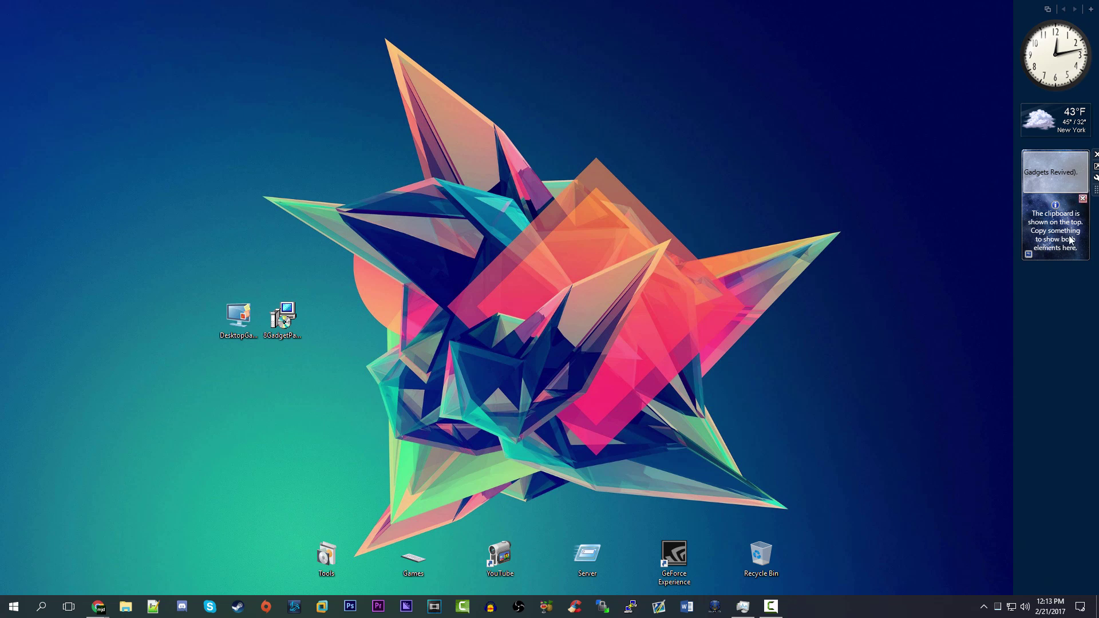
pyautogui.moveTo(1097, 195); pyautogui.dragTo(822, 210)
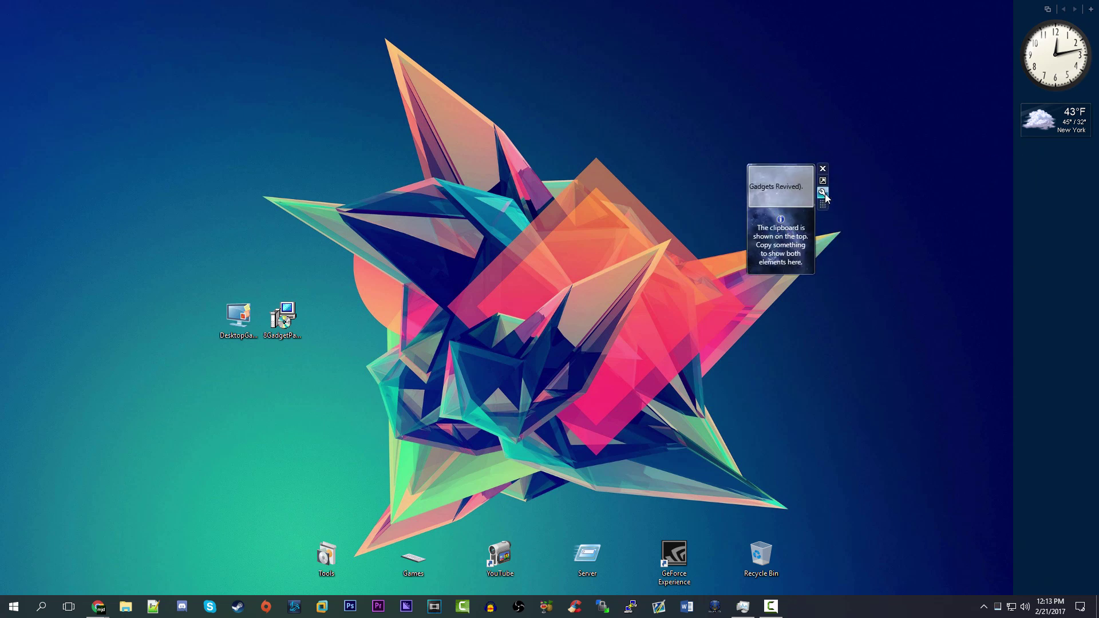
# Check the clipboard gadget's settings without changing them, and move the gadget back into the sidebar below the weather.
pyautogui.click(823, 192)
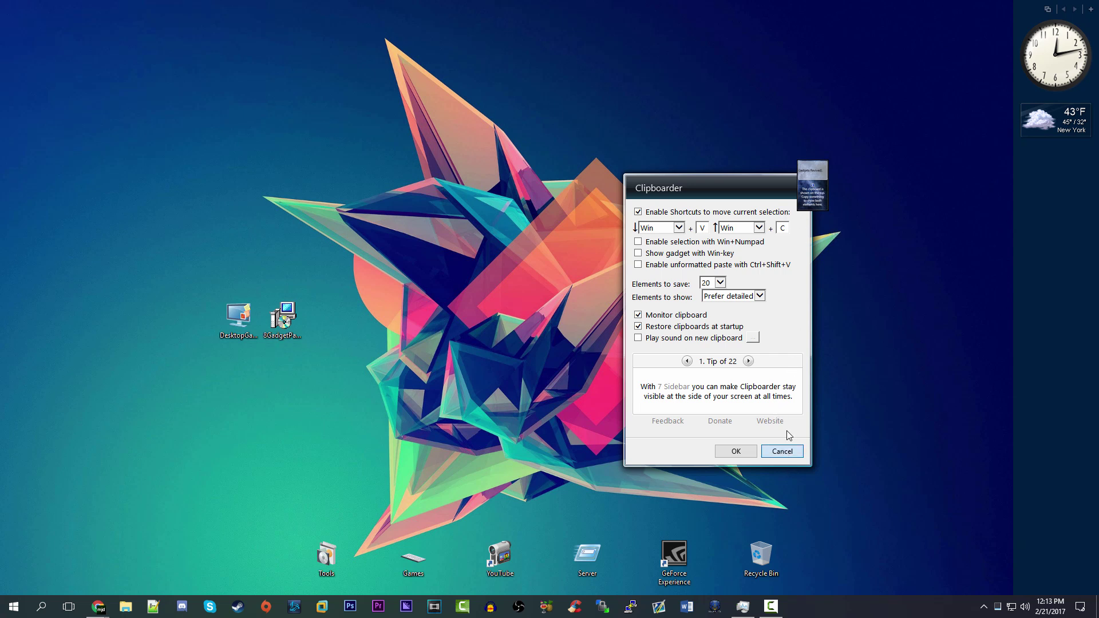
pyautogui.click(783, 452)
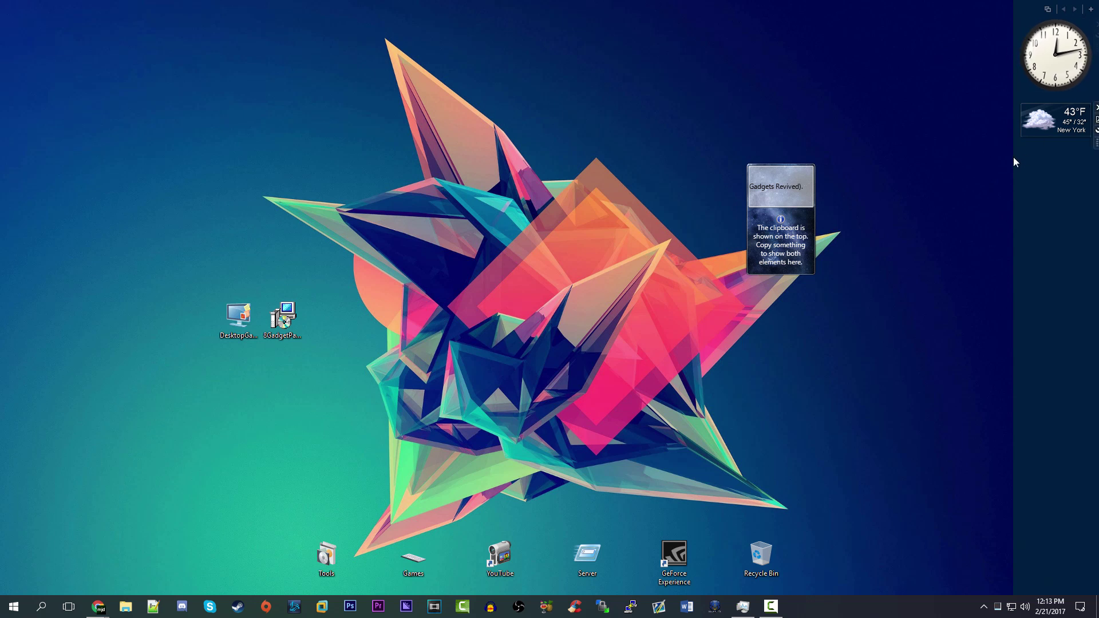
pyautogui.moveTo(830, 198)
pyautogui.moveTo(822, 204); pyautogui.dragTo(1056, 192)
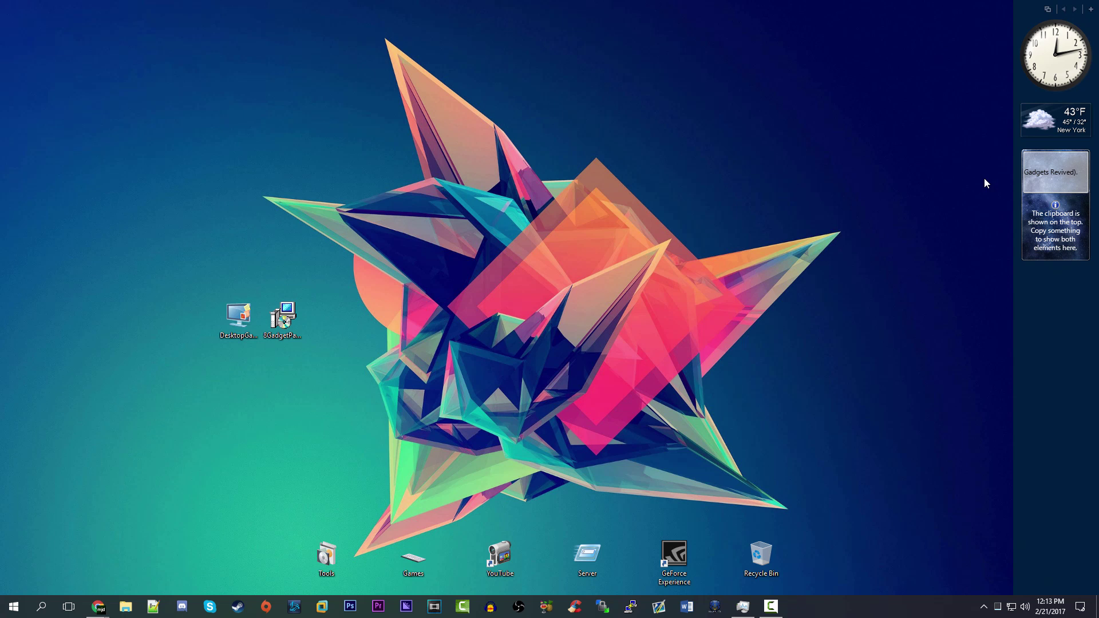
# Turn on the sidebar's open-window thumbnails, use the Gadgets Revived thumbnail to show and minimise its window, and turn the thumbnails off.
pyautogui.click(1048, 13)
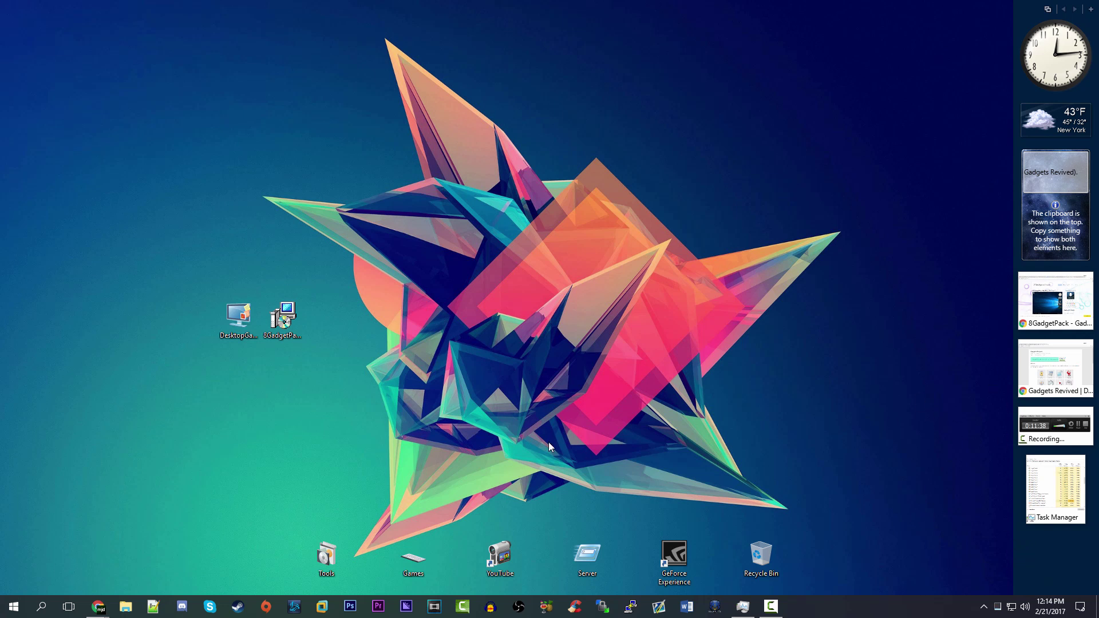
pyautogui.moveTo(768, 606)
pyautogui.click(1073, 371)
pyautogui.click(1071, 372)
pyautogui.click(1049, 377)
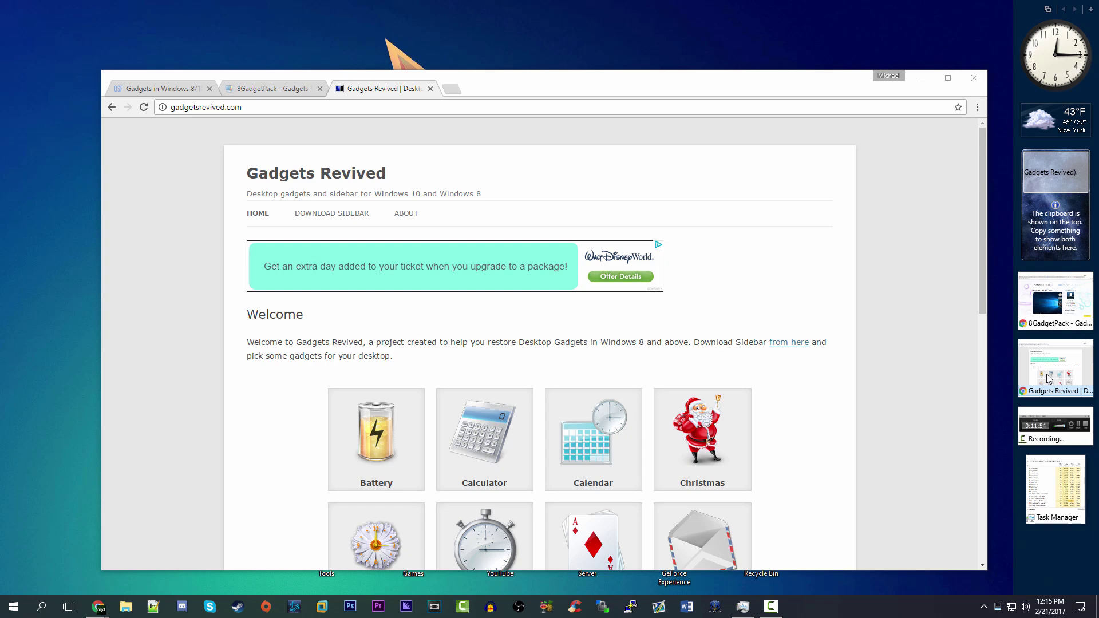
pyautogui.click(1045, 378)
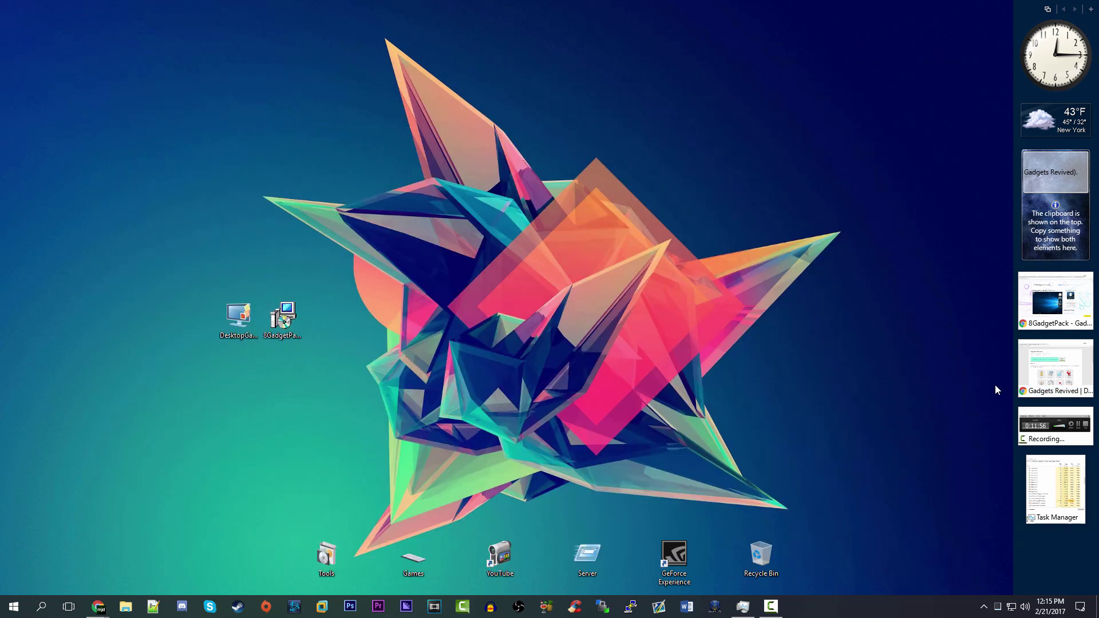
pyautogui.click(1037, 378)
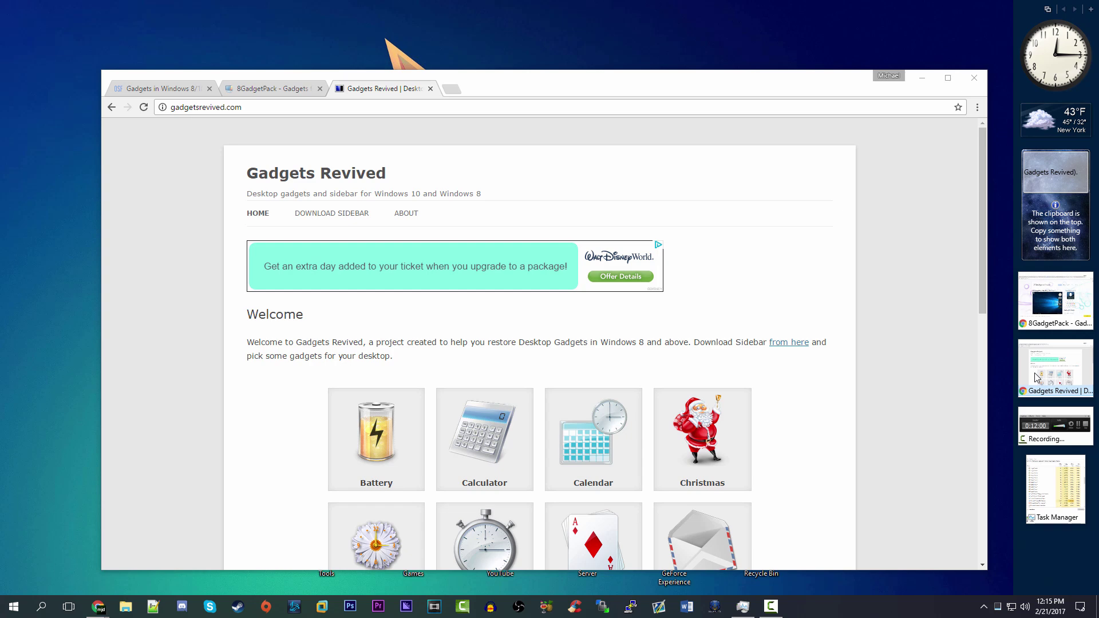
pyautogui.click(1037, 378)
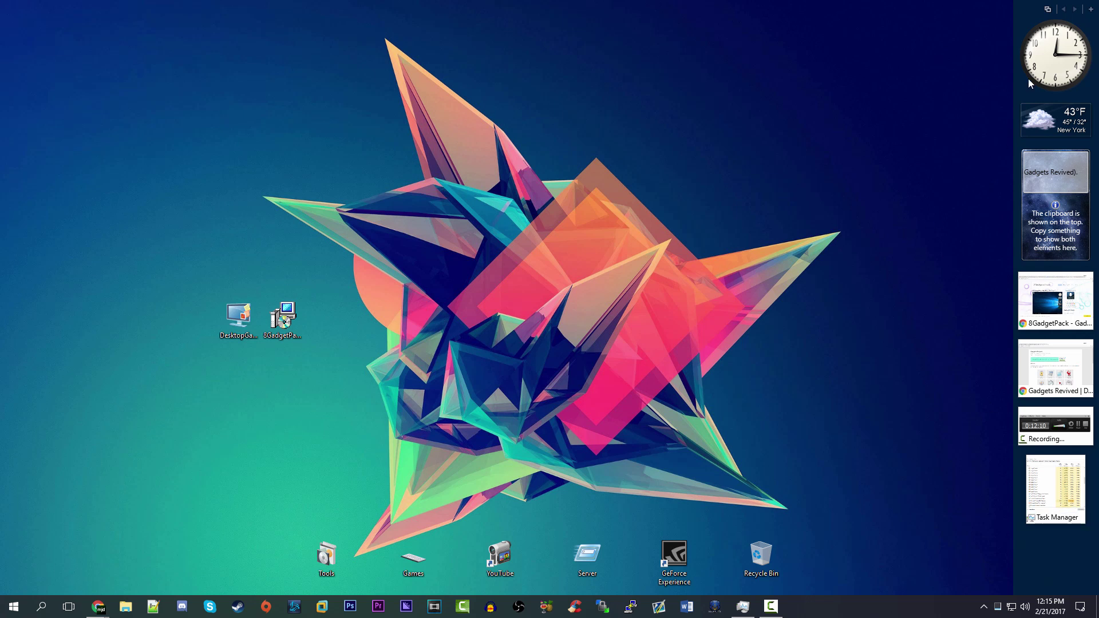
pyautogui.click(1049, 10)
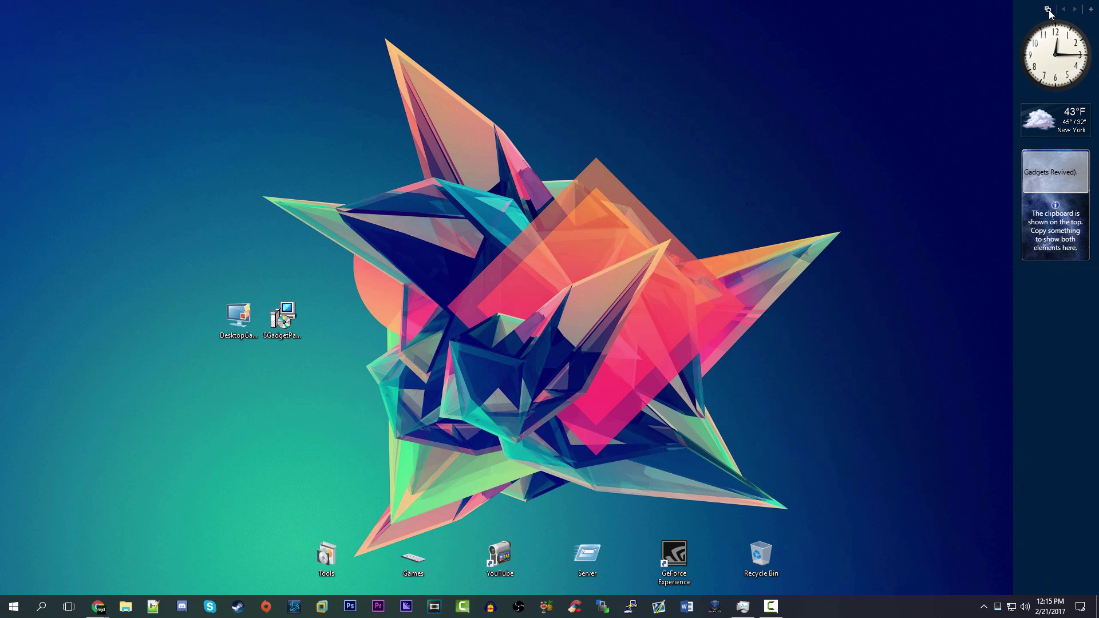
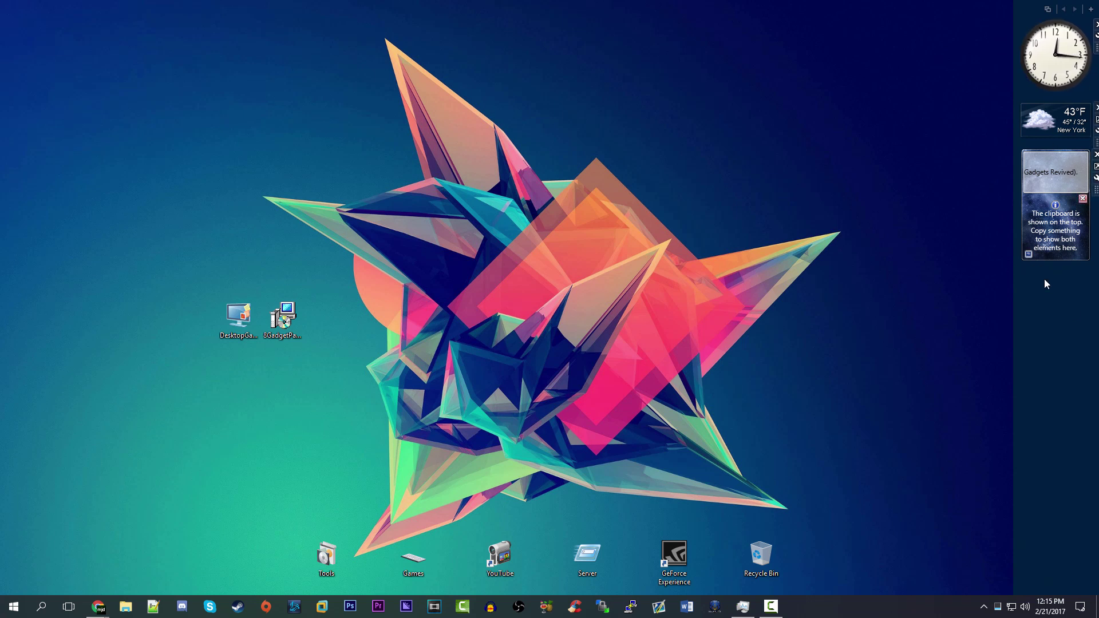
# Open the gadget gallery and uninstall the 7 Sidebar gadget to remove the sidebar background.
pyautogui.click(1091, 9)
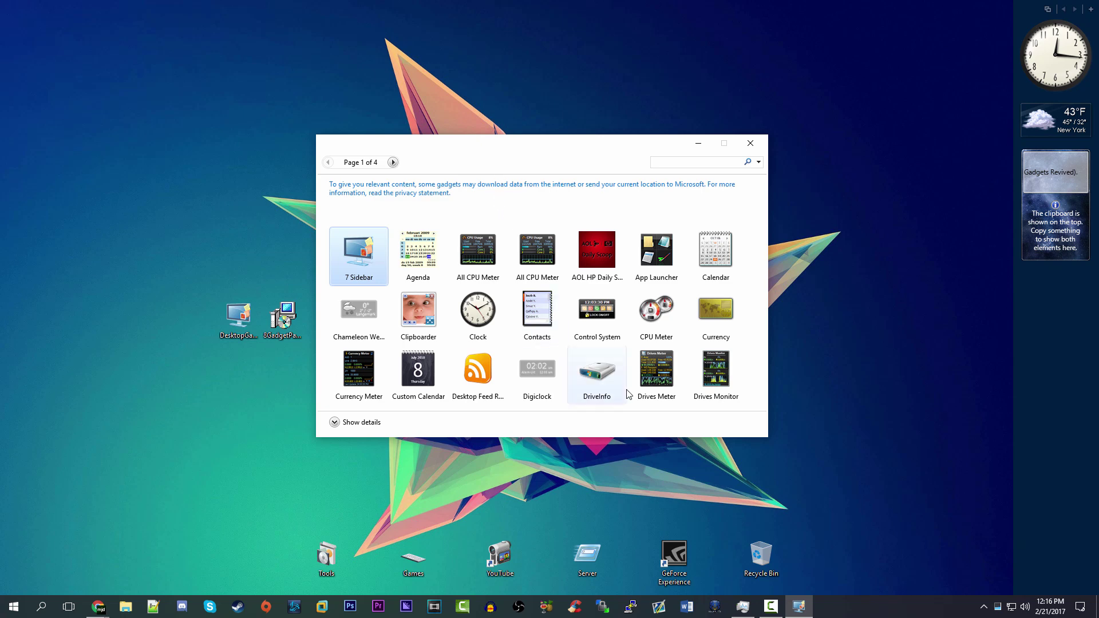
pyautogui.click(394, 163)
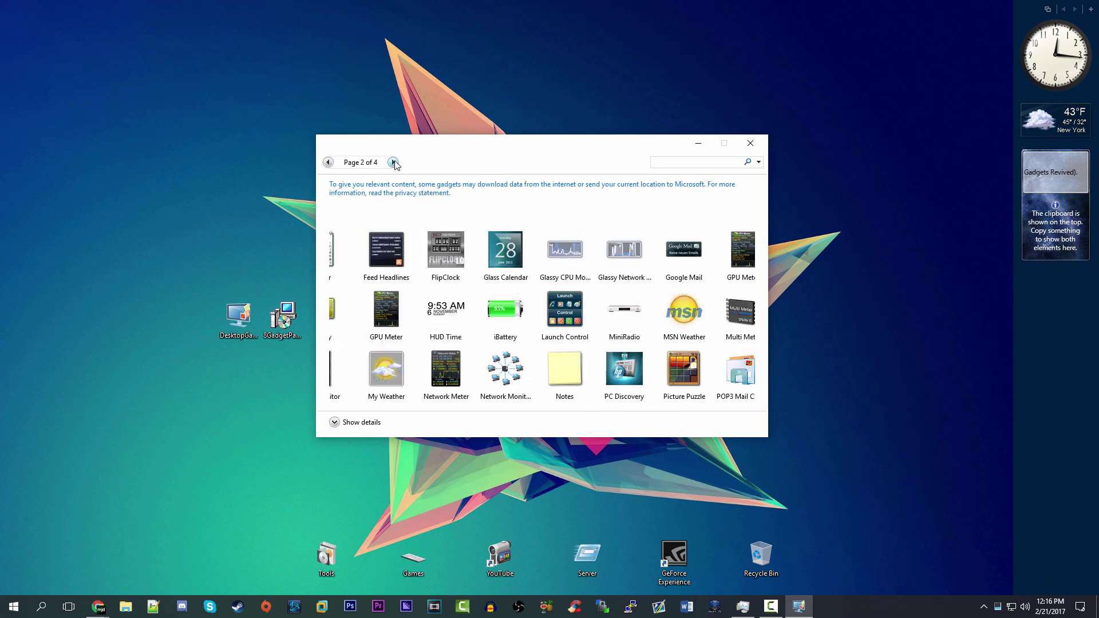
pyautogui.click(328, 163)
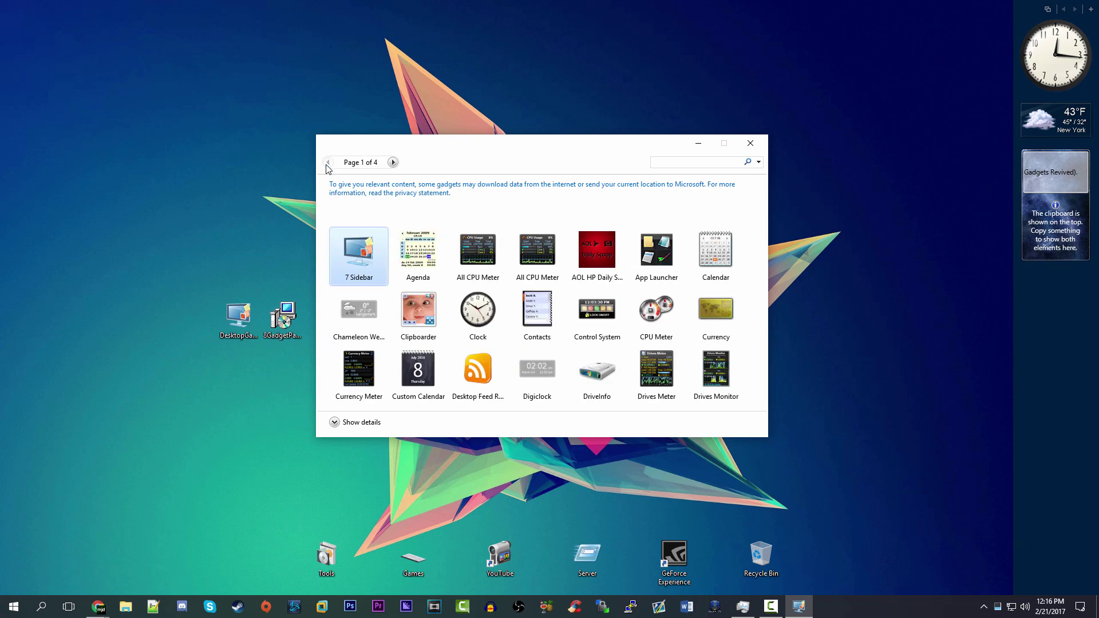
pyautogui.rightClick(353, 261)
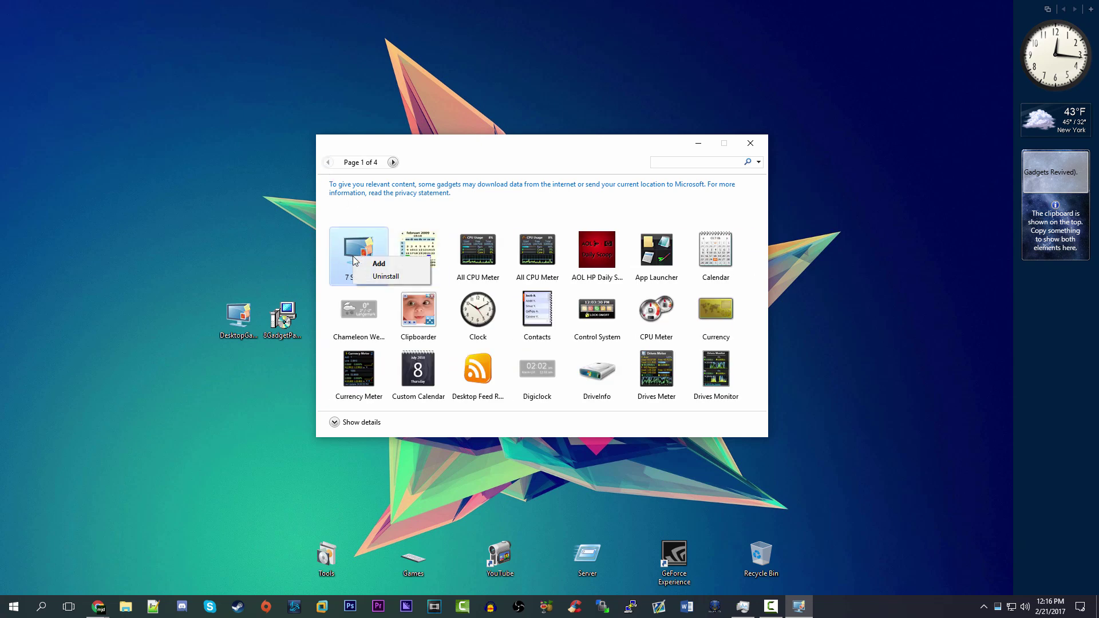
pyautogui.click(386, 277)
pyautogui.click(546, 303)
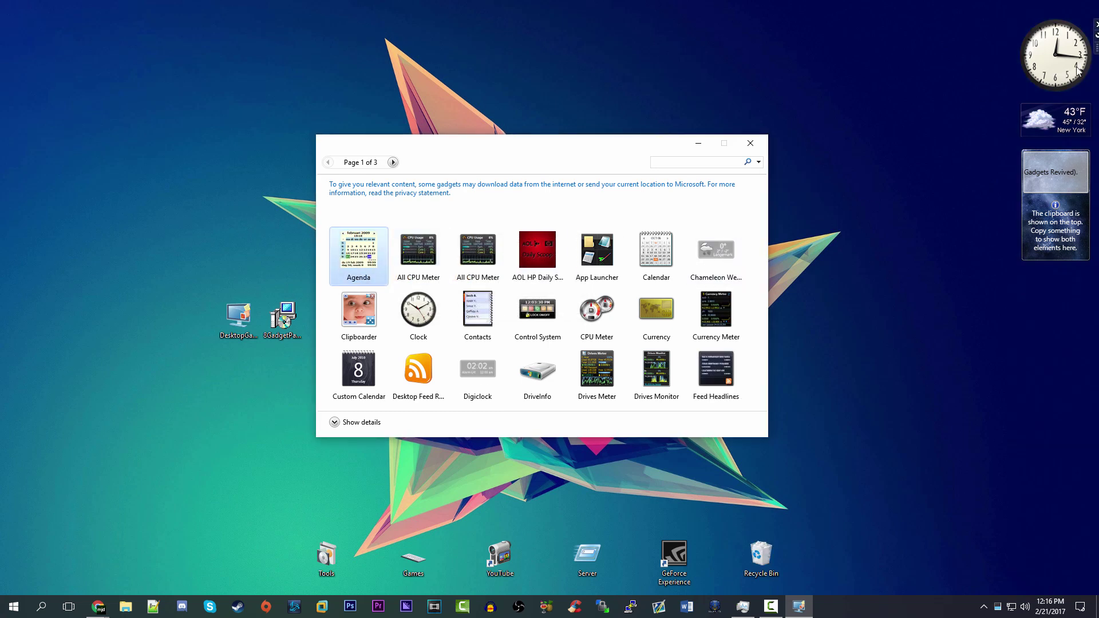
# Move the clock, weather and clipboard gadgets slightly up and toward the screen's inner side so they form a column.
pyautogui.moveTo(1078, 70)
pyautogui.mouseDown()
pyautogui.moveTo(1047, 55)
pyautogui.moveTo(1070, 56)
pyautogui.mouseUp()
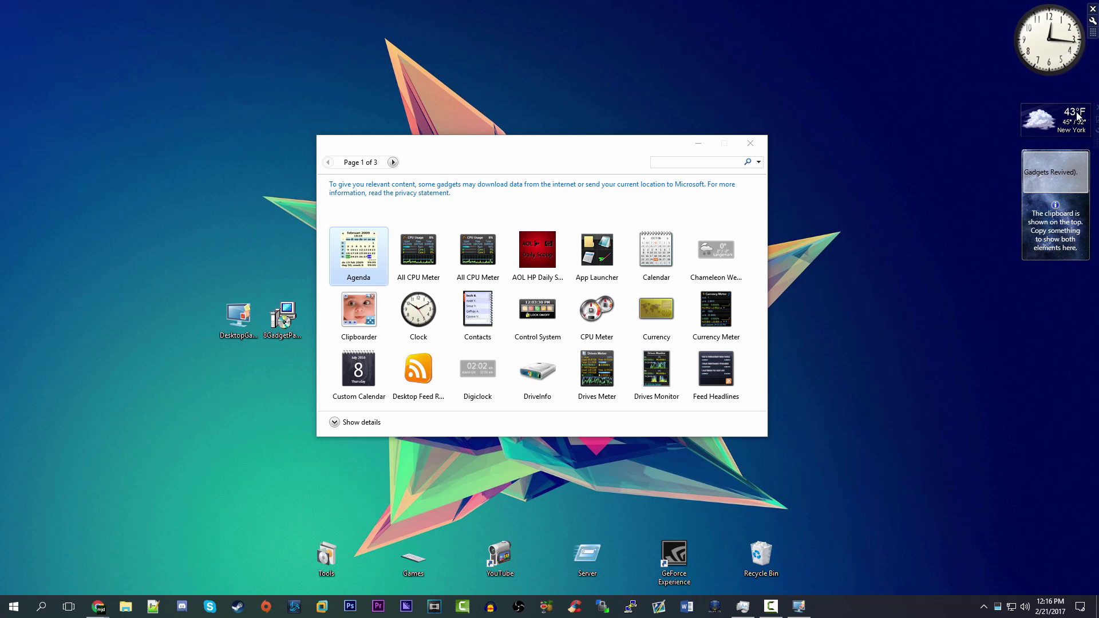
pyautogui.moveTo(1077, 114); pyautogui.dragTo(1070, 96)
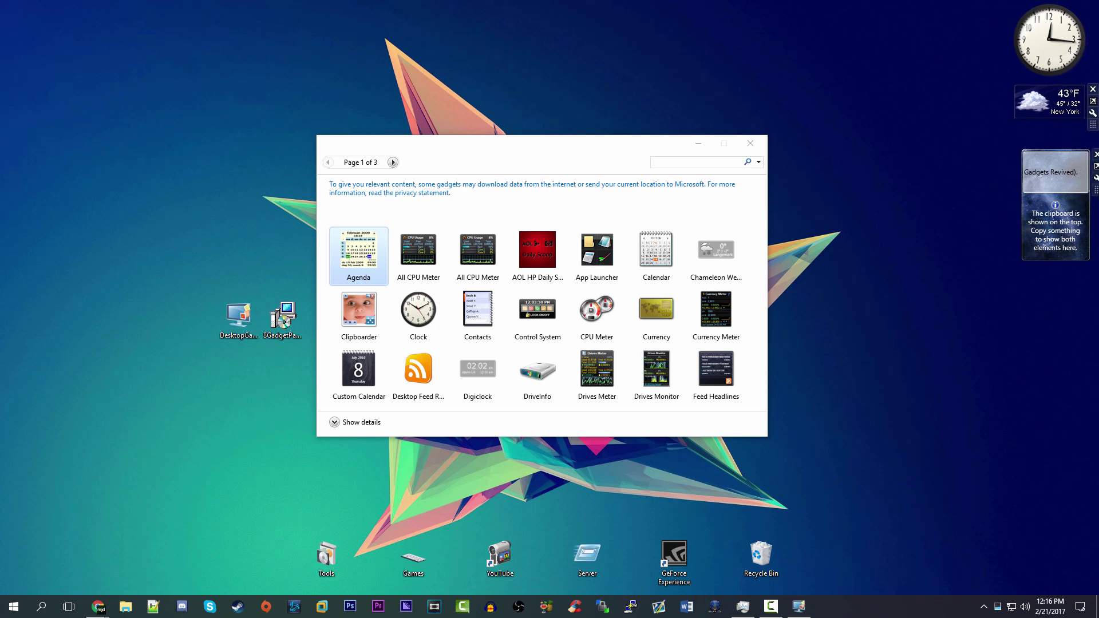
pyautogui.moveTo(1056, 172); pyautogui.dragTo(1051, 160)
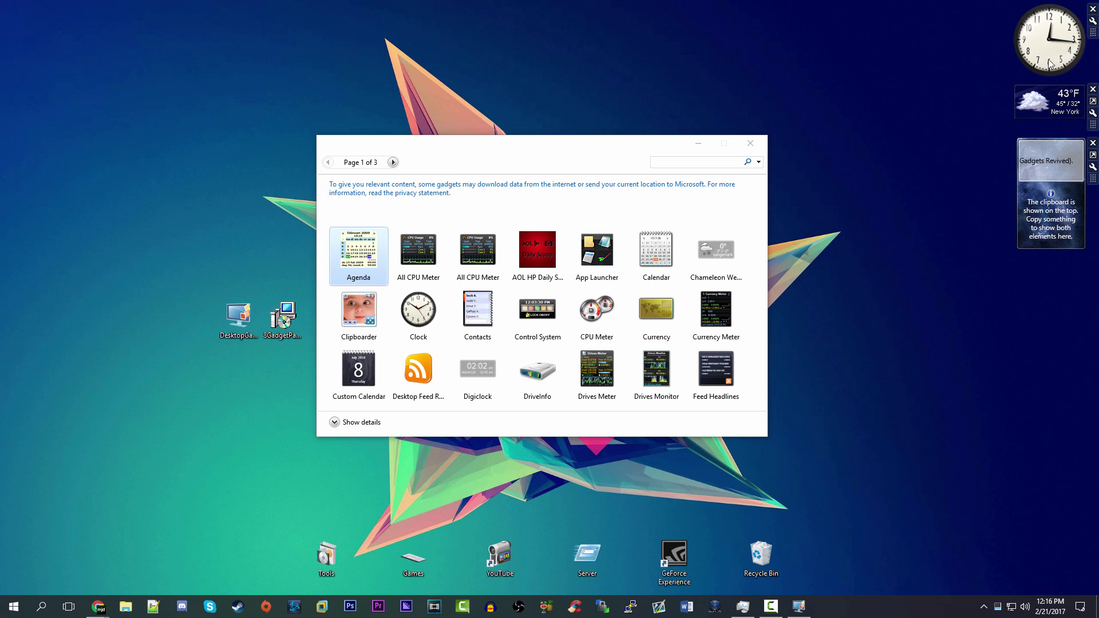
pyautogui.moveTo(1039, 163)
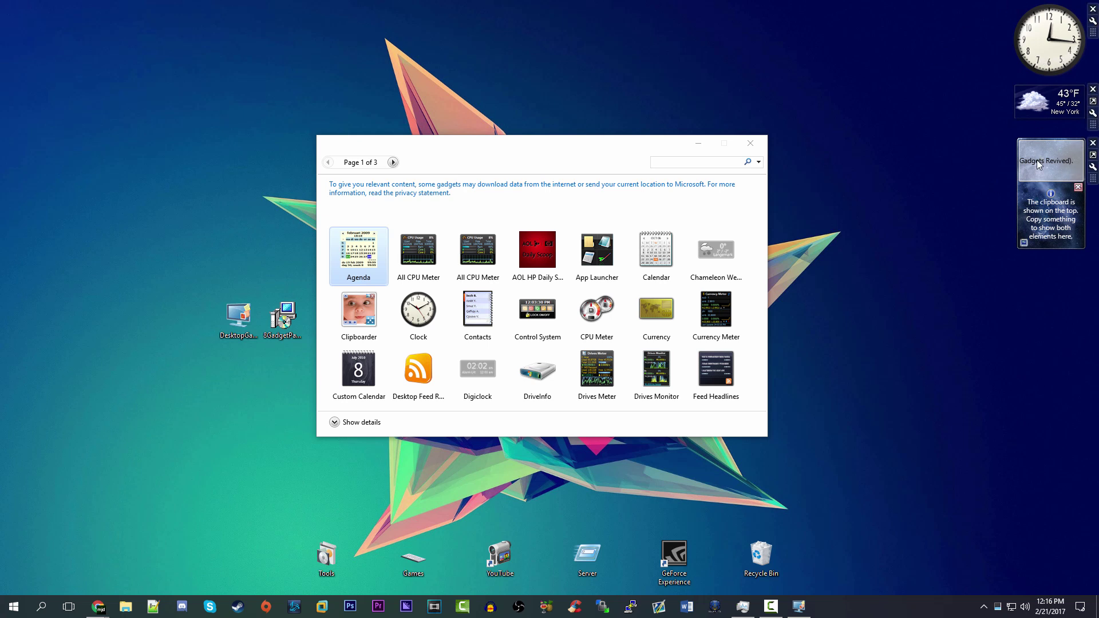
# Search the gadget gallery for "7sid" and clear the search.
pyautogui.click(419, 252)
pyautogui.click(682, 163)
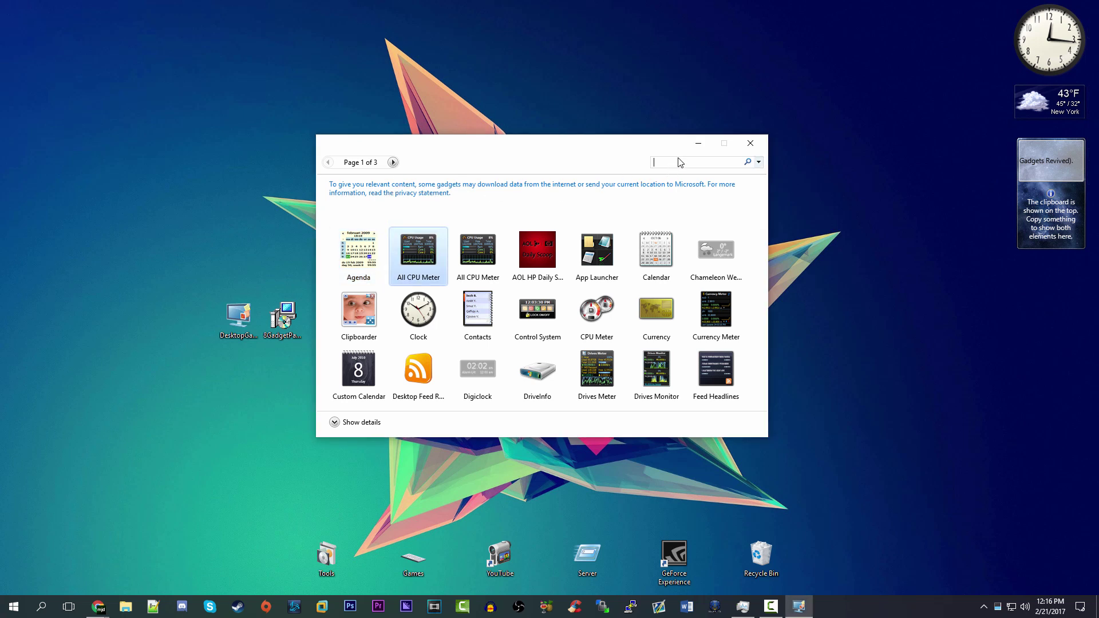
pyautogui.write('7sid')
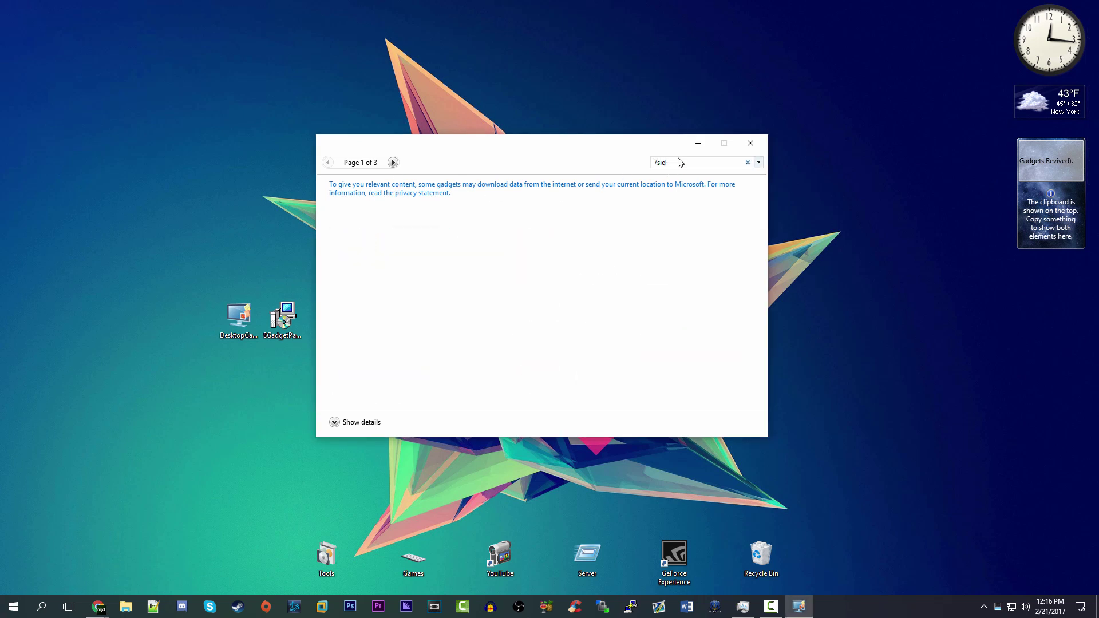
pyautogui.press('BackSpace')
pyautogui.press('BackSpace')
pyautogui.press('BackSpace')
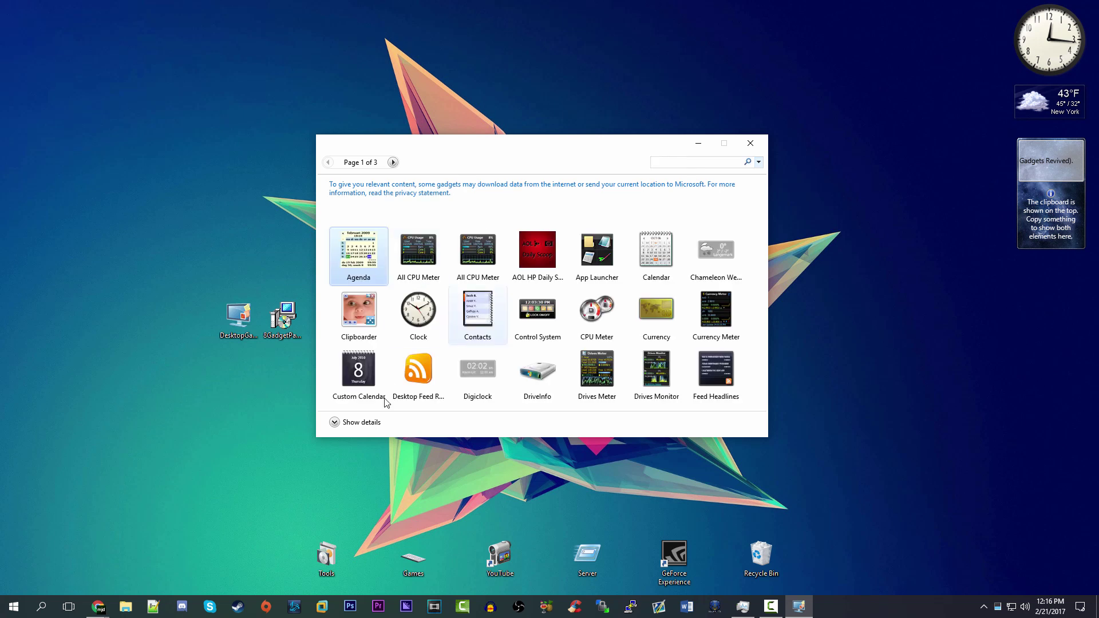
# Check the gallery's details area and browse the available gadgets on all three pages, ending on the first page.
pyautogui.click(366, 424)
pyautogui.click(363, 508)
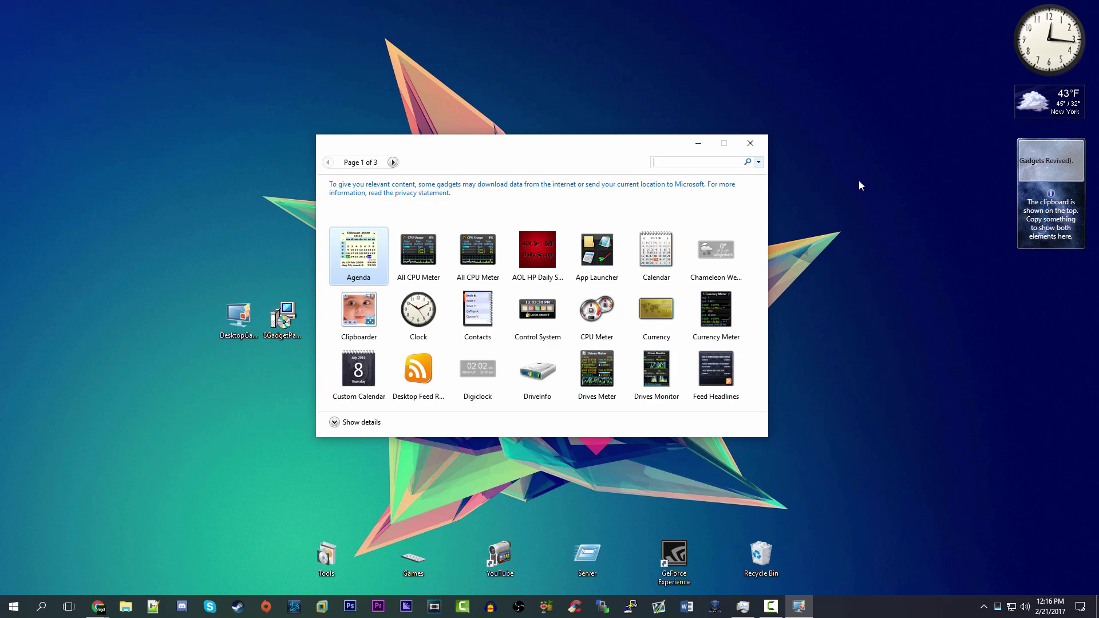
pyautogui.click(394, 162)
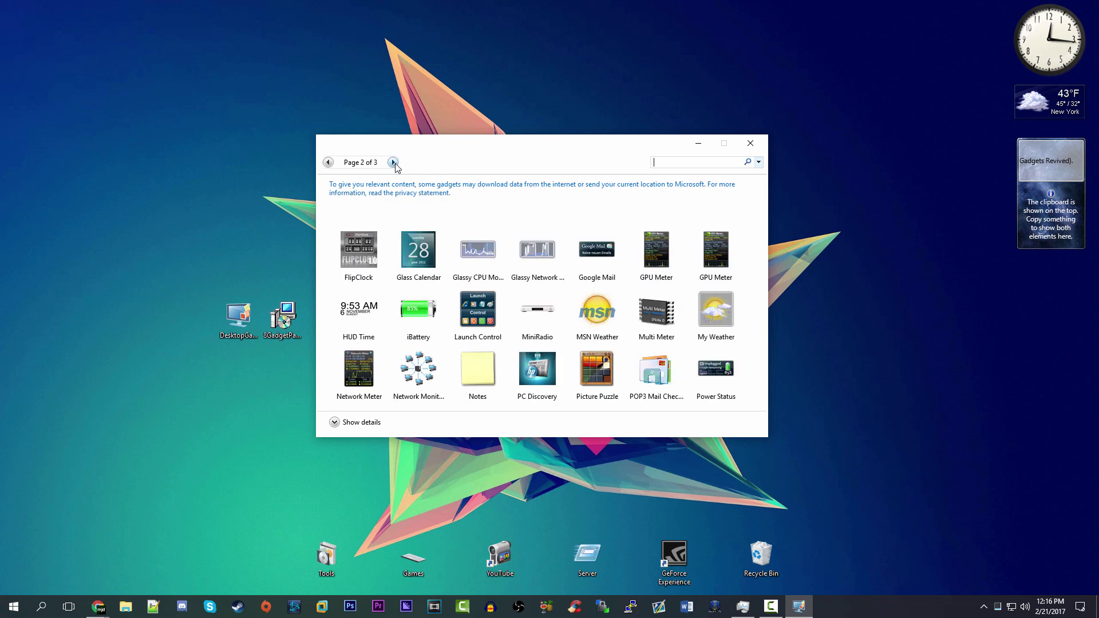
pyautogui.click(394, 163)
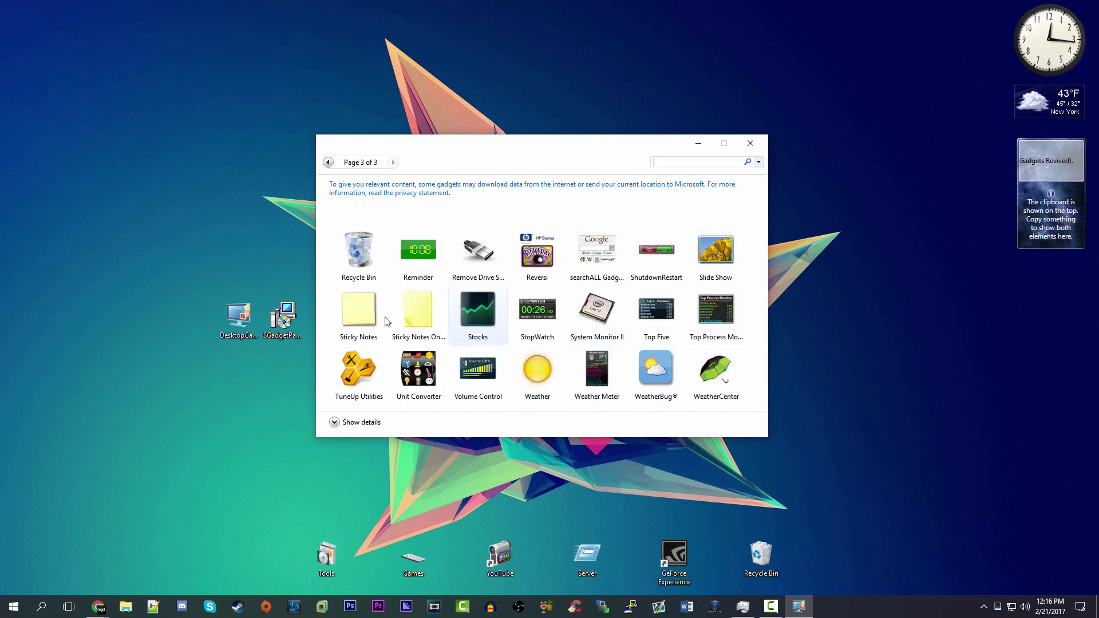
pyautogui.click(328, 163)
pyautogui.click(330, 163)
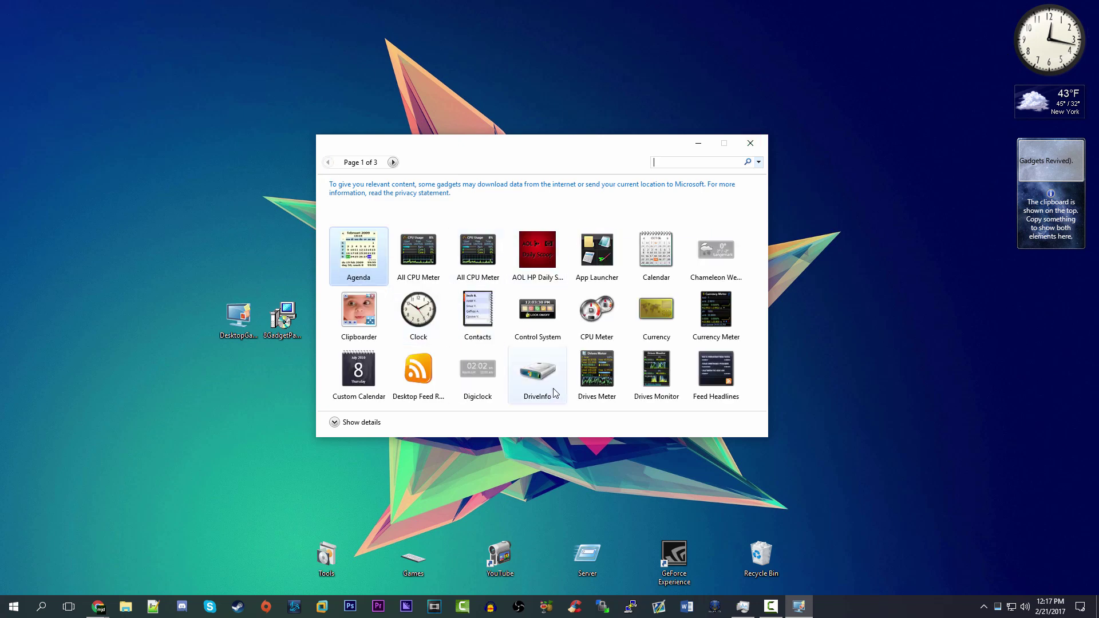
# Add the CPU Meter gadget to the desktop, try its larger size and return it to the smaller size.
pyautogui.click(602, 317)
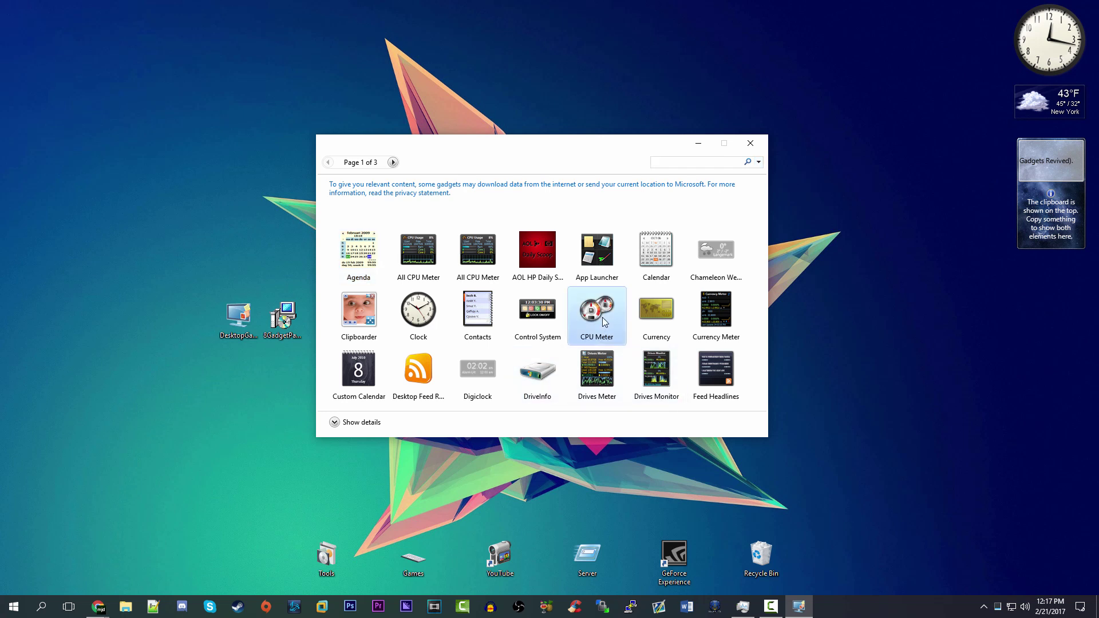
pyautogui.doubleClick(597, 319)
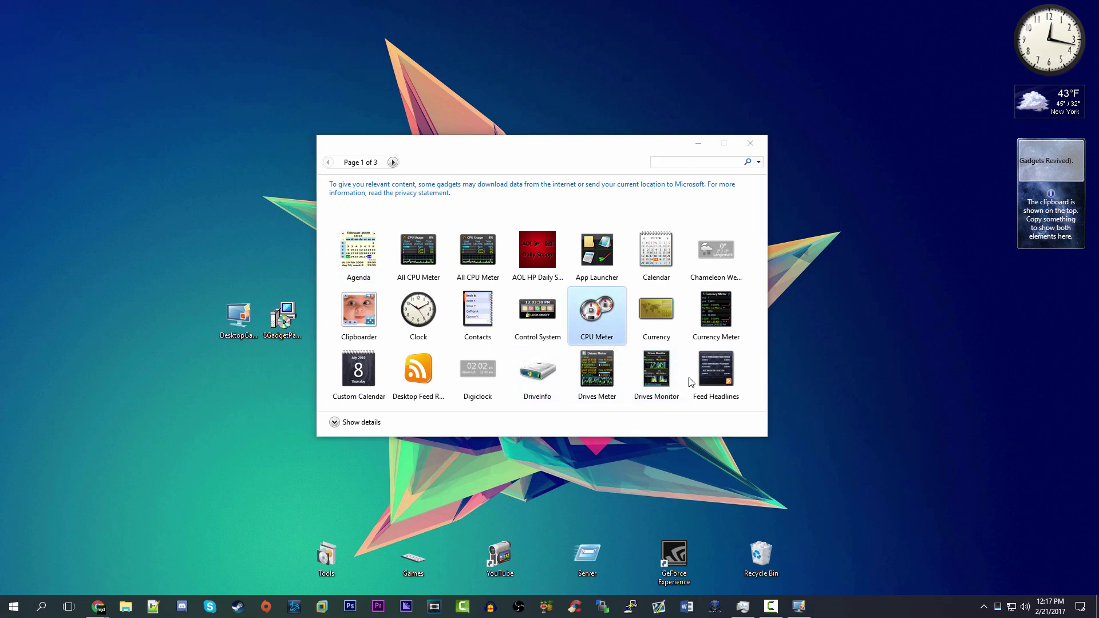
pyautogui.moveTo(1071, 292)
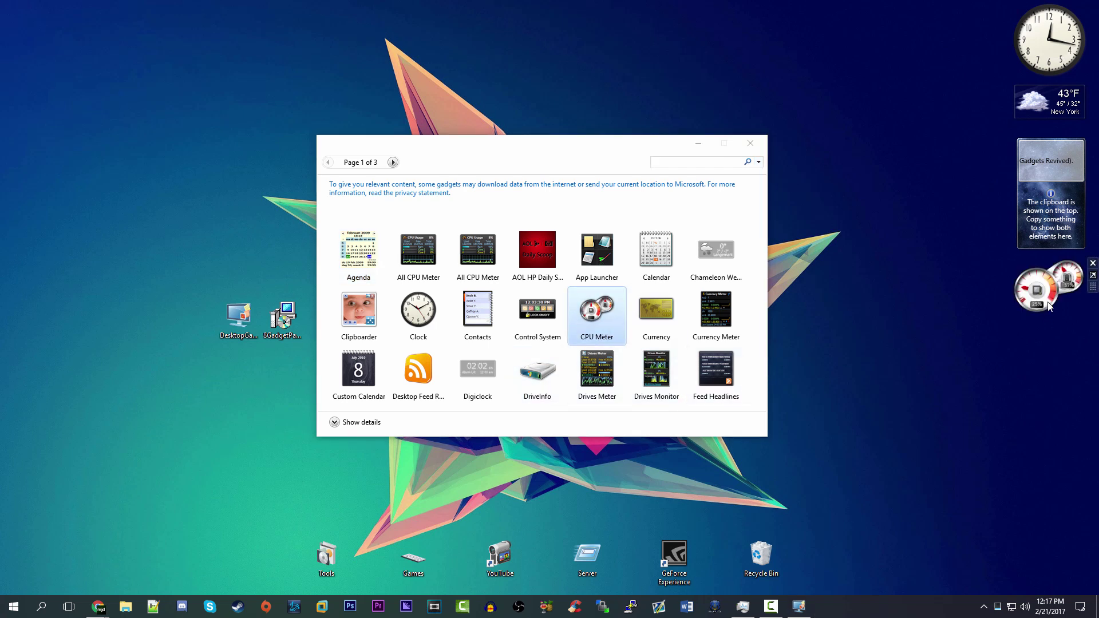
pyautogui.click(1093, 275)
pyautogui.click(1093, 276)
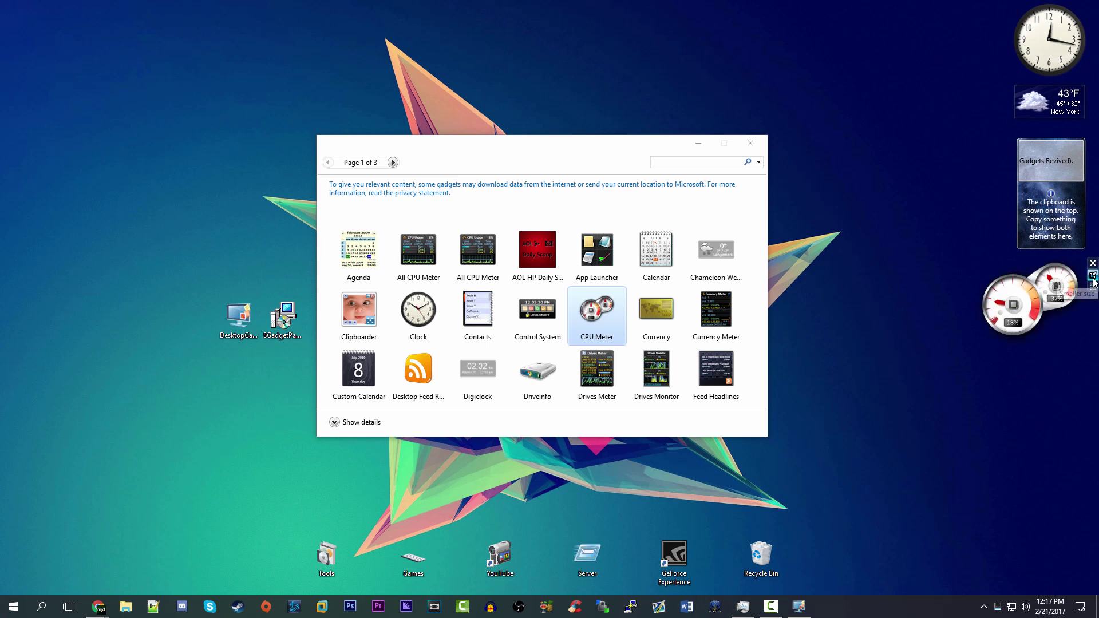
# Add the Calendar gadget, place the System Monitor II gadget on the desktop below it, and minimise the gadget gallery.
pyautogui.doubleClick(656, 252)
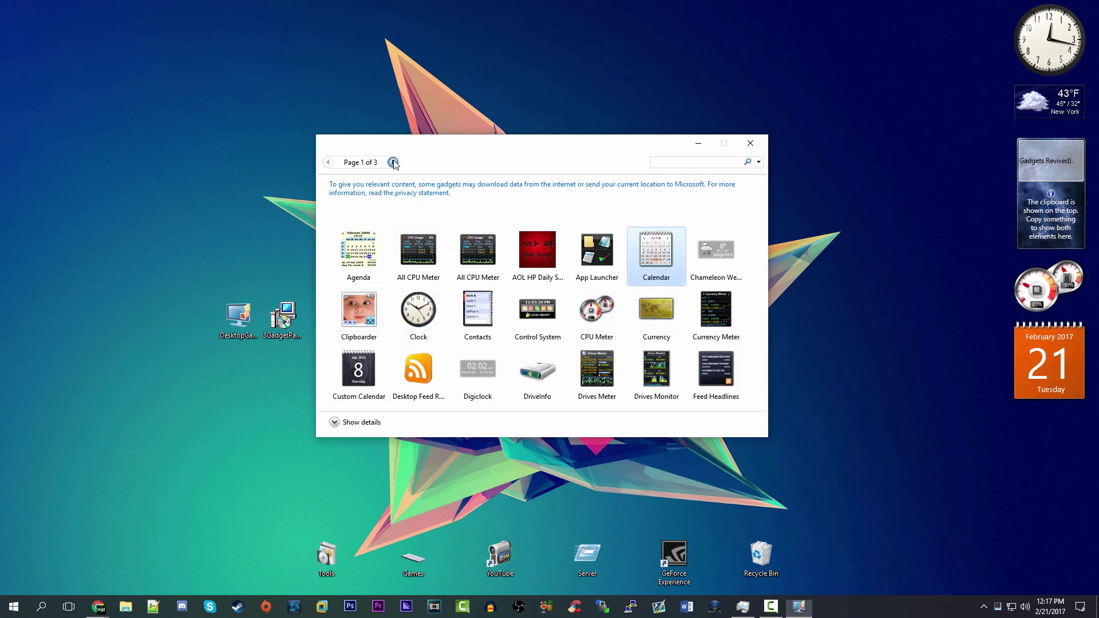
pyautogui.click(393, 163)
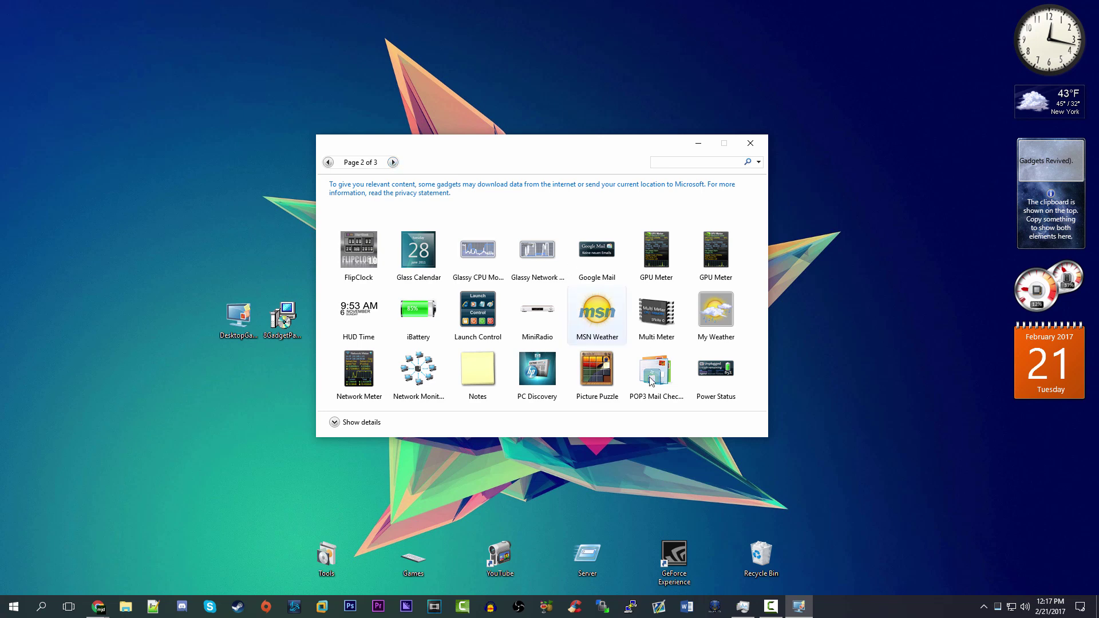
pyautogui.click(394, 164)
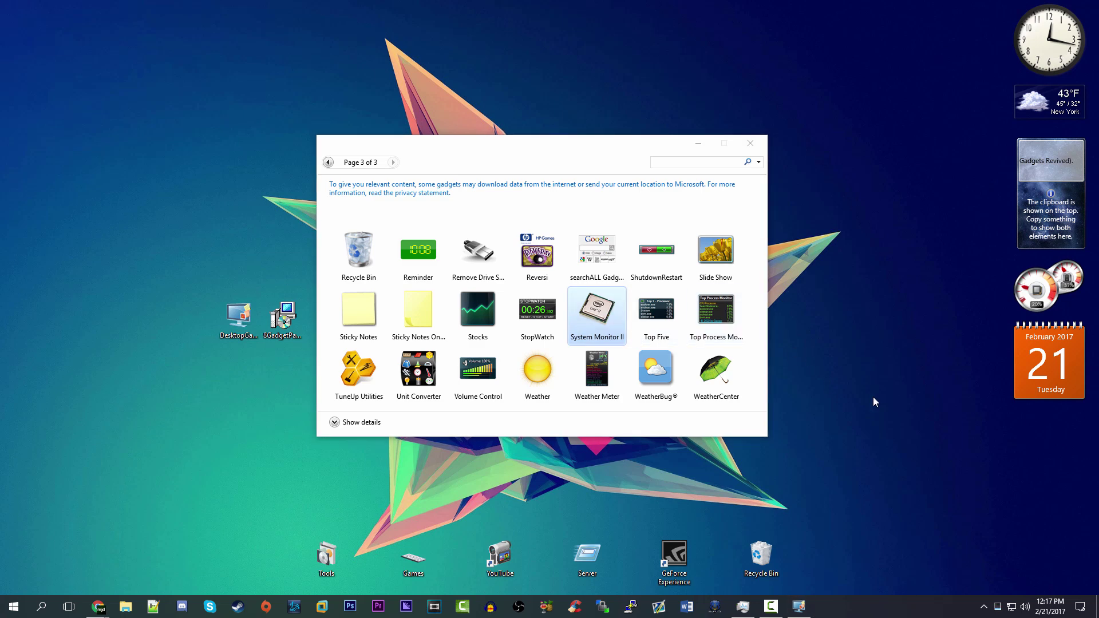
pyautogui.moveTo(609, 183); pyautogui.dragTo(544, 182)
pyautogui.moveTo(532, 312); pyautogui.dragTo(1048, 458)
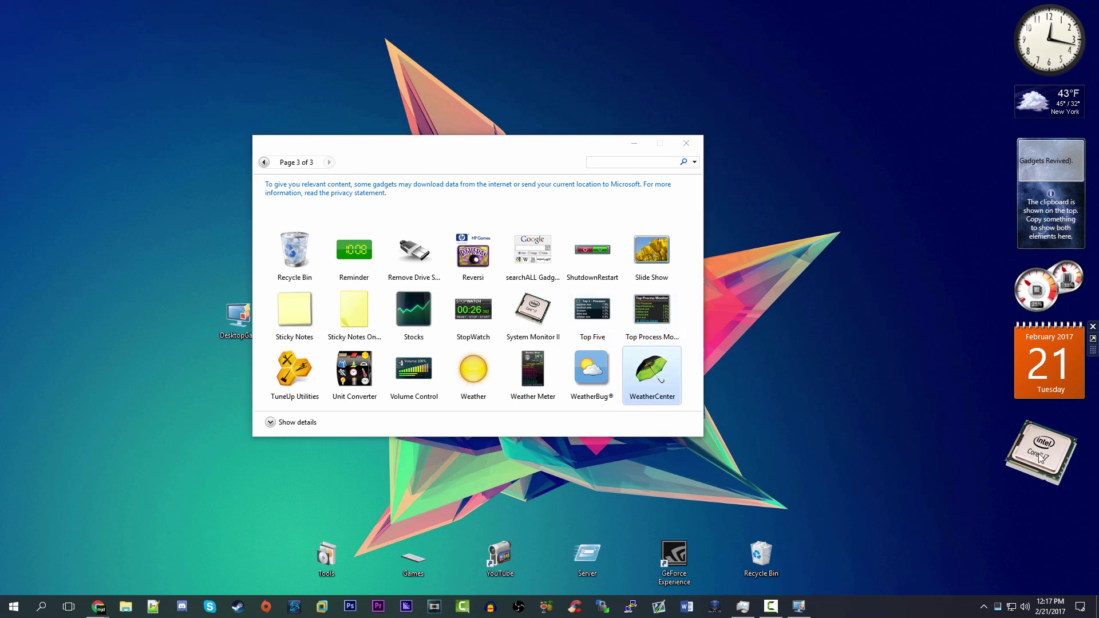
pyautogui.click(799, 608)
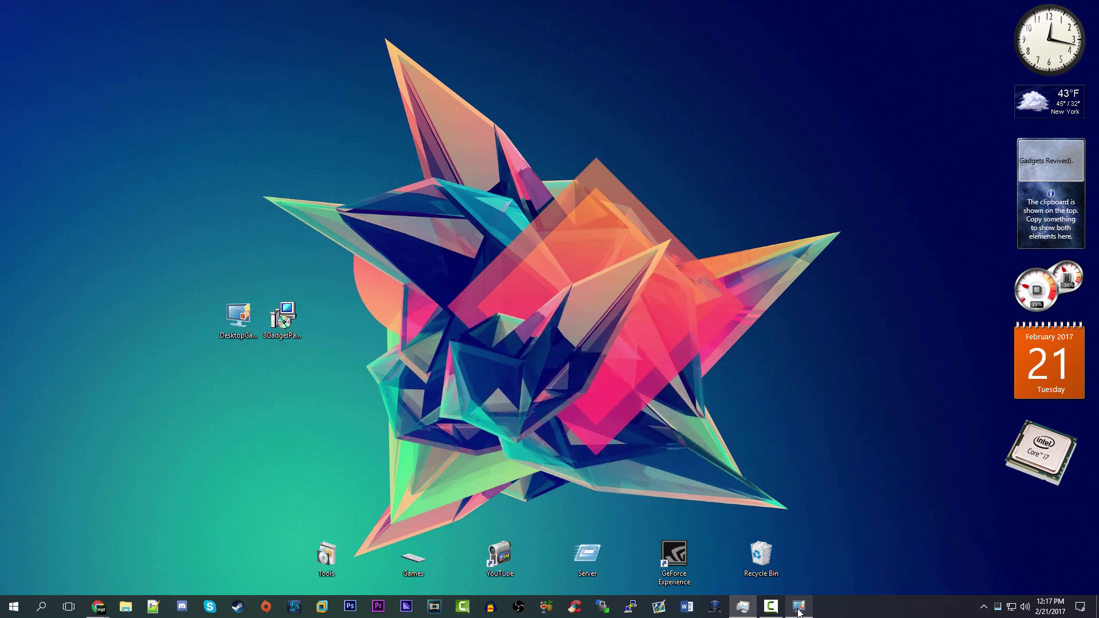
# Restore the gadget gallery, pull the stacked System Monitor II gadgets apart and check one gadget's options without changing them.
pyautogui.click(800, 609)
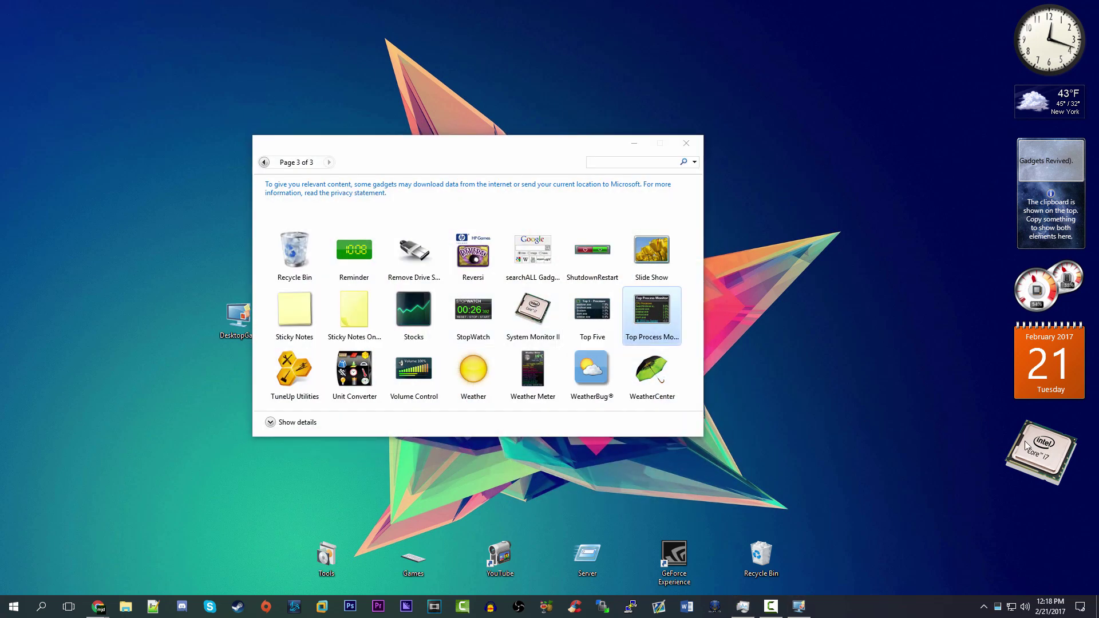
pyautogui.click(1040, 452)
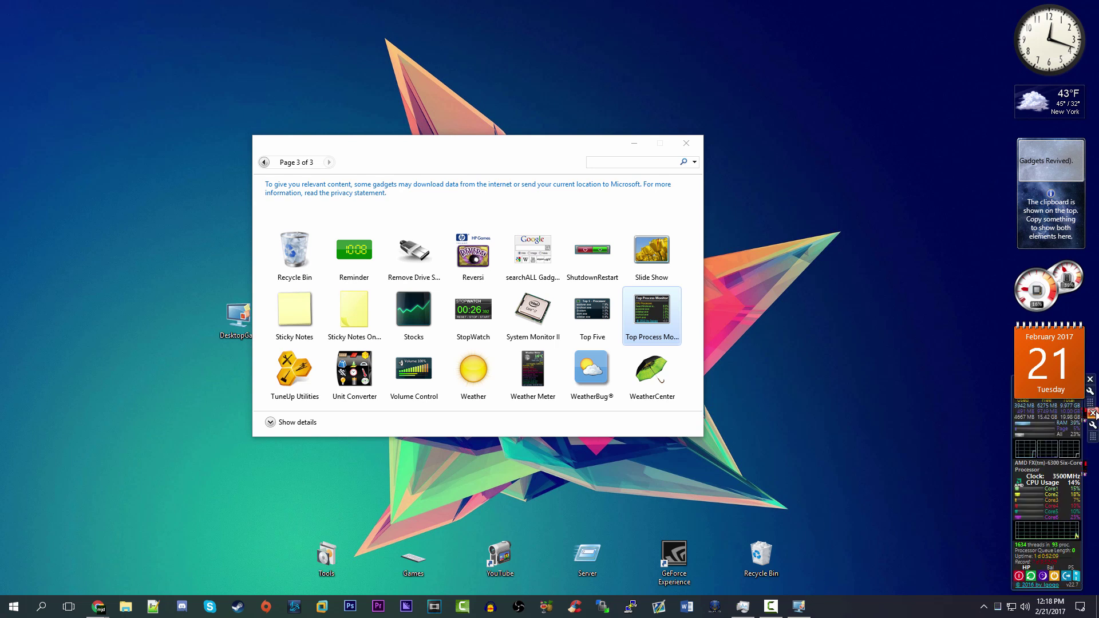
pyautogui.moveTo(1071, 404); pyautogui.dragTo(935, 404)
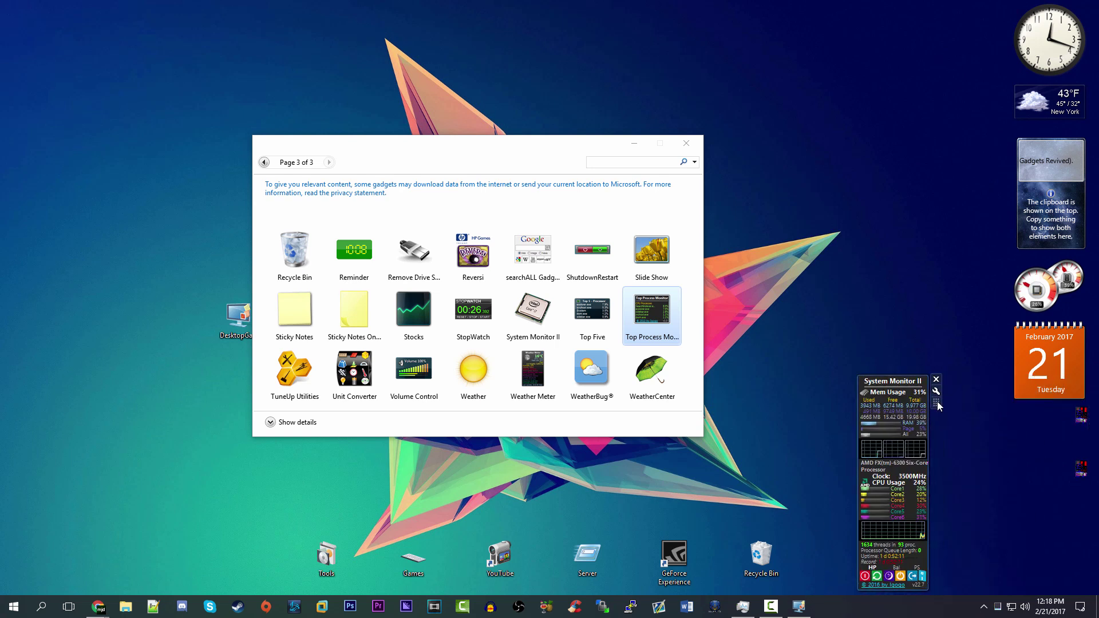
pyautogui.moveTo(1094, 442); pyautogui.dragTo(1016, 436)
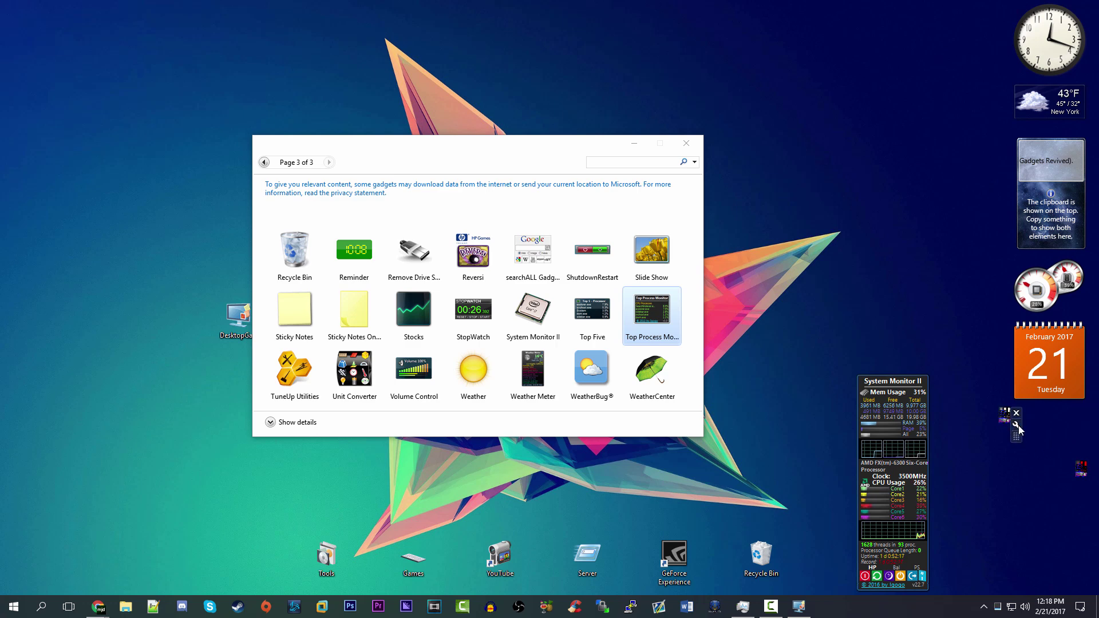
pyautogui.click(1017, 426)
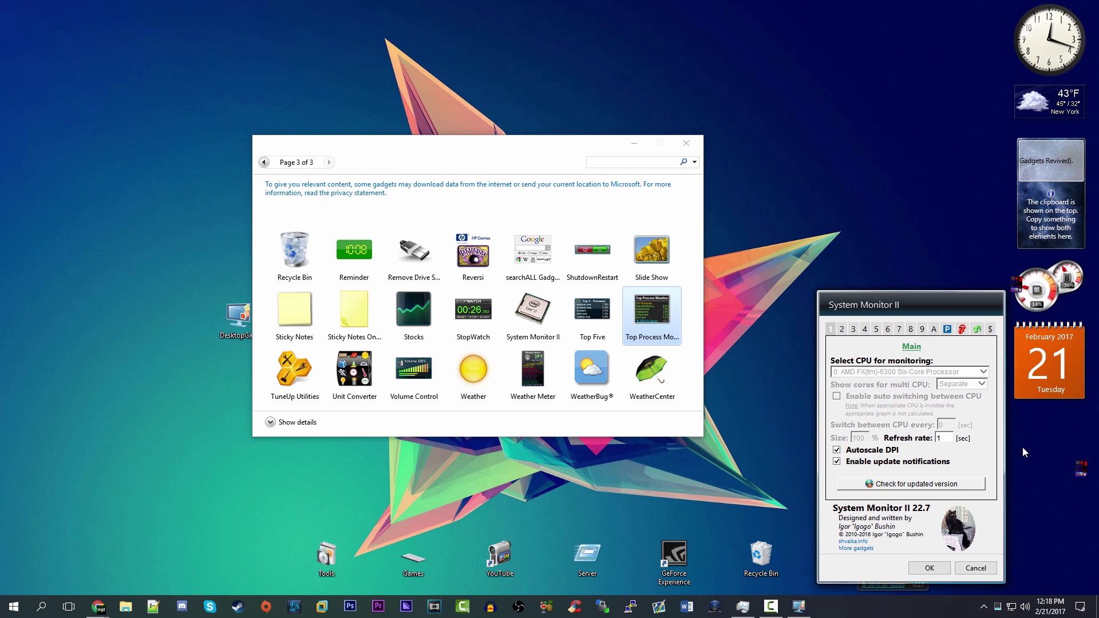
pyautogui.click(986, 572)
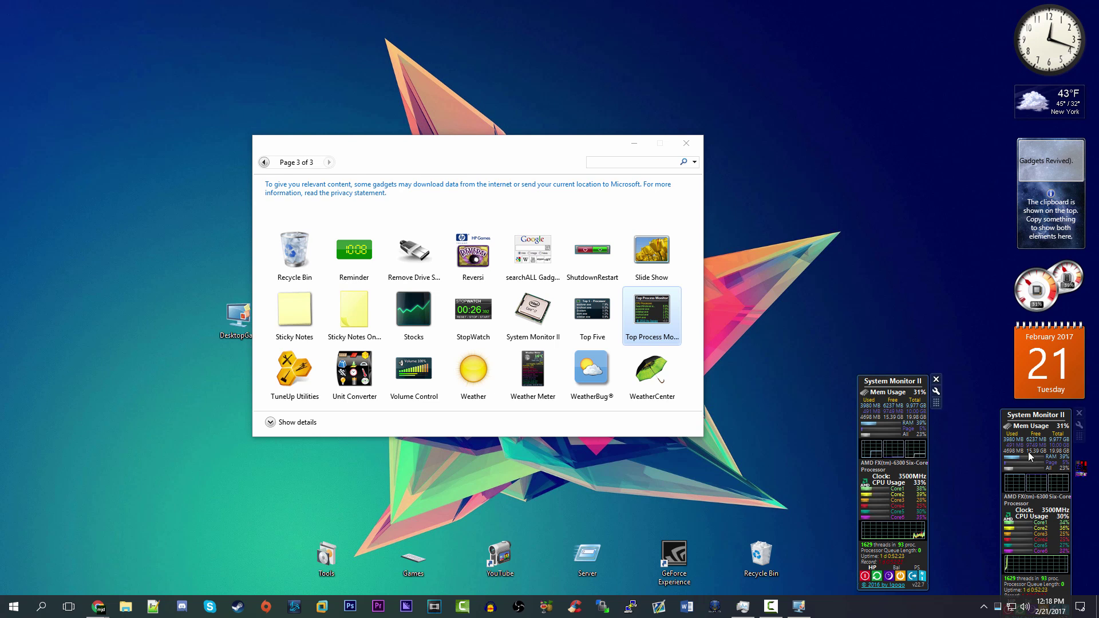
# Remove all System Monitor II gadgets from the desktop.
pyautogui.moveTo(1080, 437); pyautogui.dragTo(1002, 403)
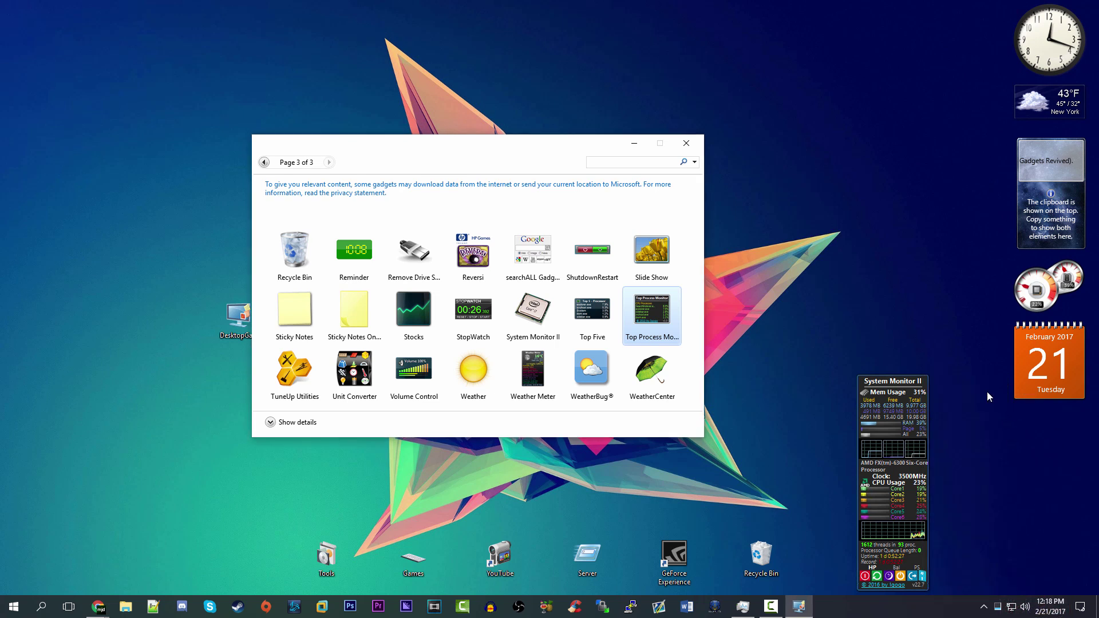
pyautogui.click(1001, 380)
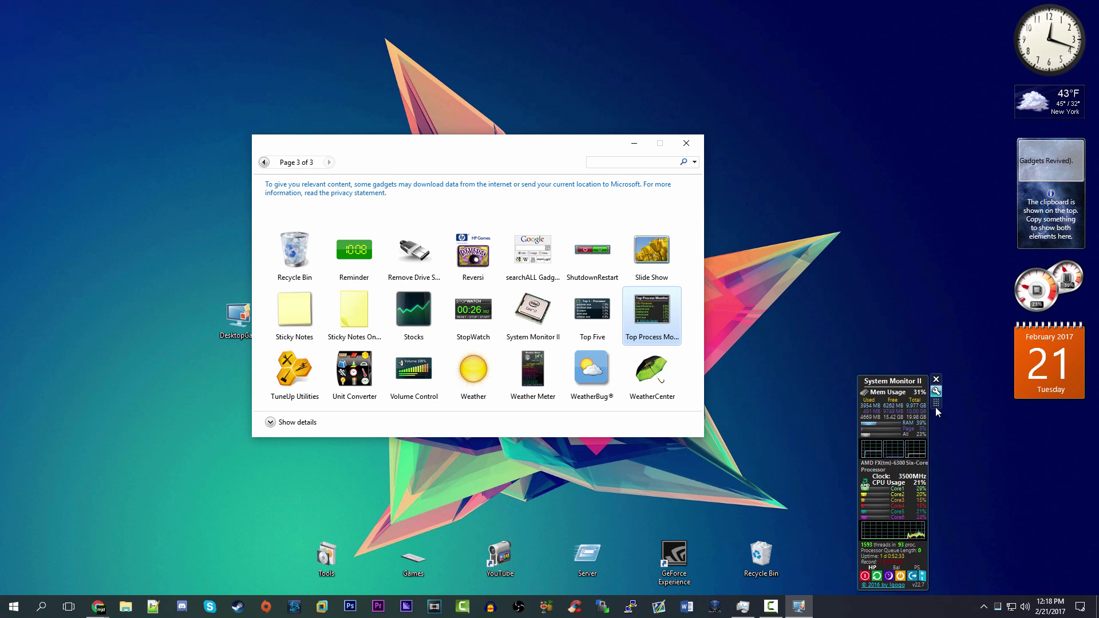
pyautogui.moveTo(937, 403); pyautogui.dragTo(1067, 437)
pyautogui.click(1067, 414)
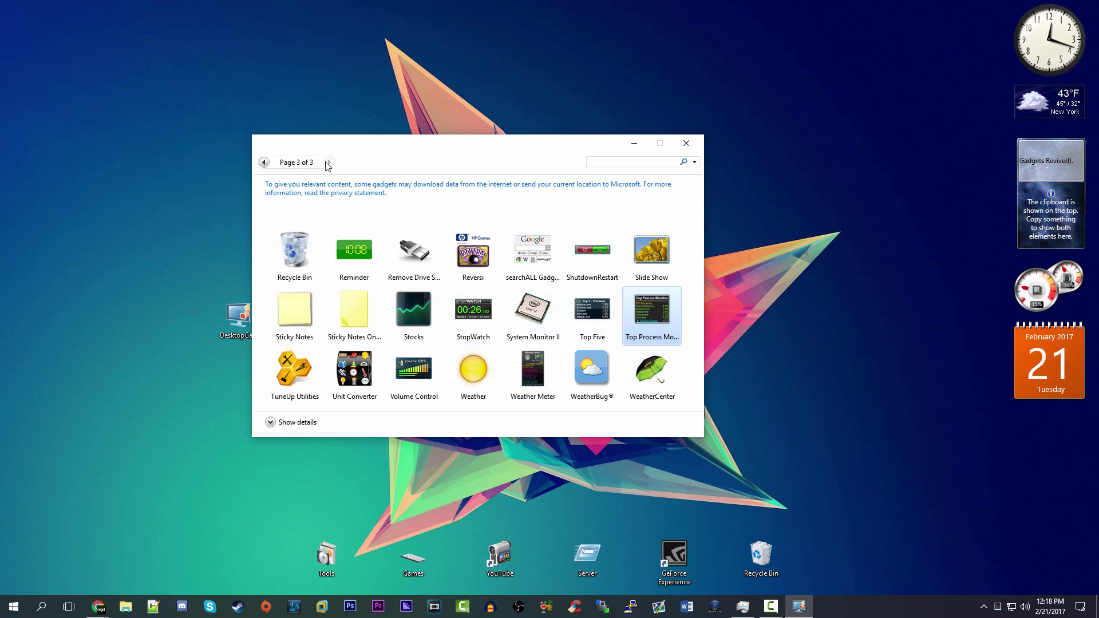
# Browse all three pages of the gadget gallery once more and close the gallery.
pyautogui.click(264, 162)
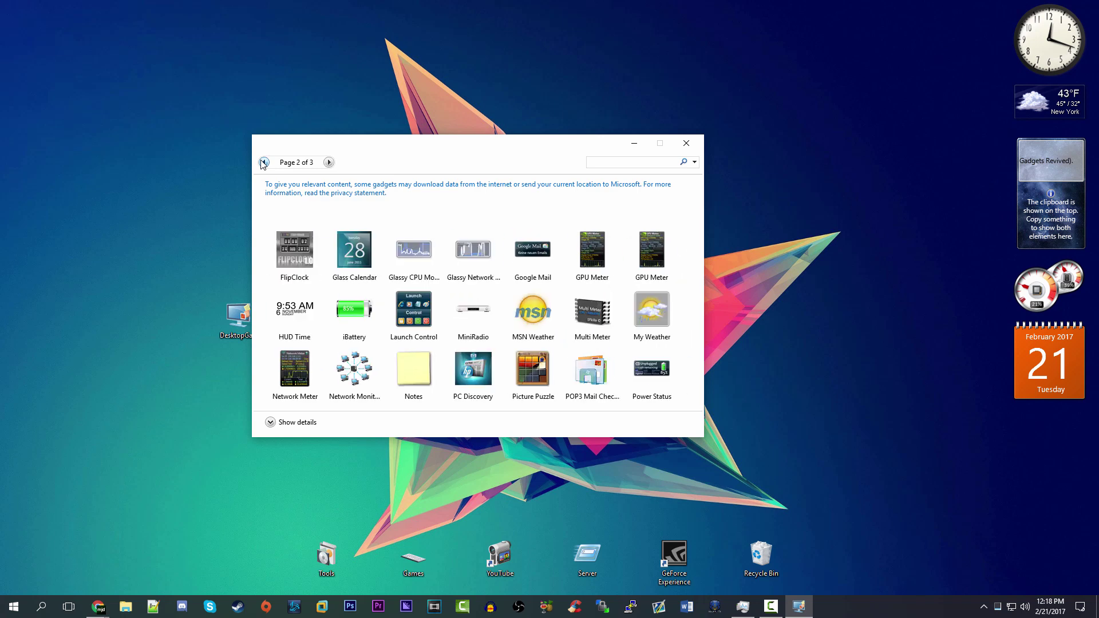
pyautogui.click(263, 162)
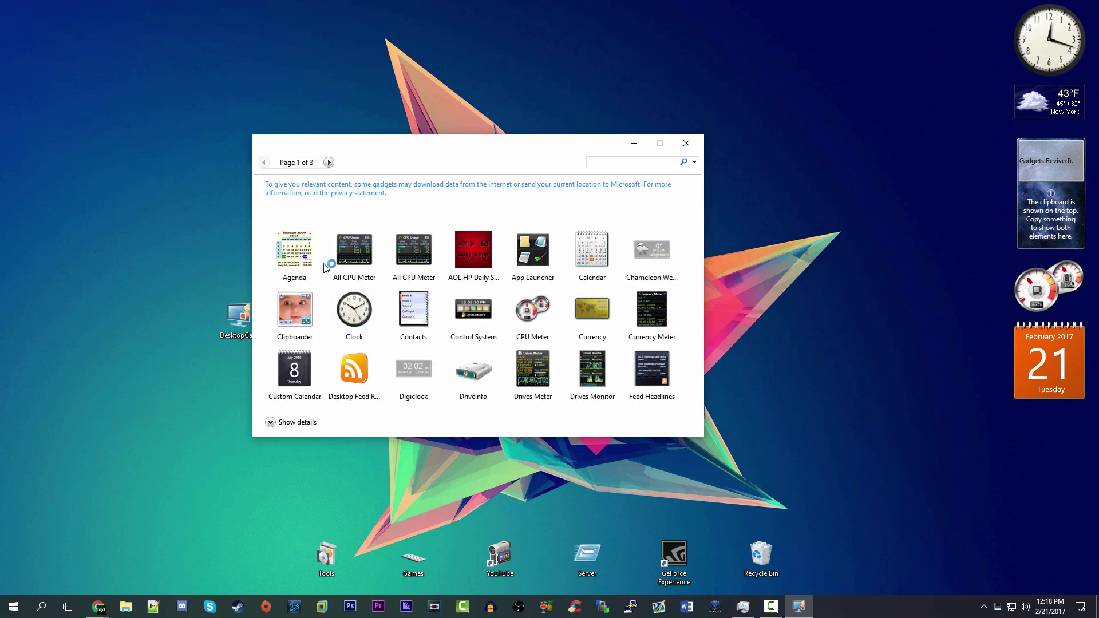
pyautogui.click(329, 162)
pyautogui.click(329, 162)
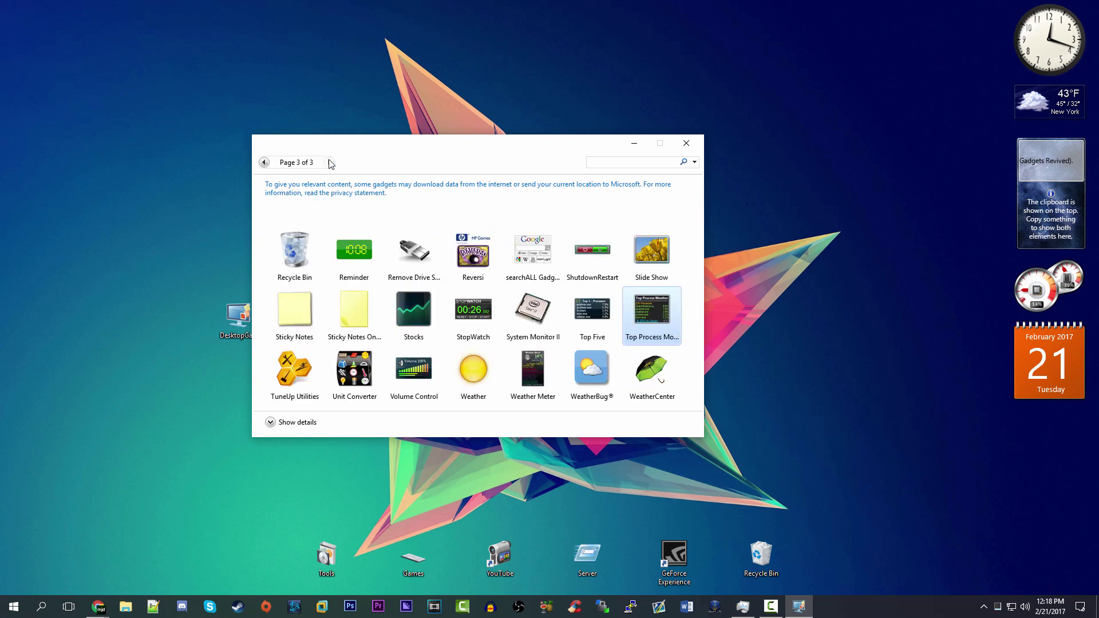
pyautogui.click(264, 162)
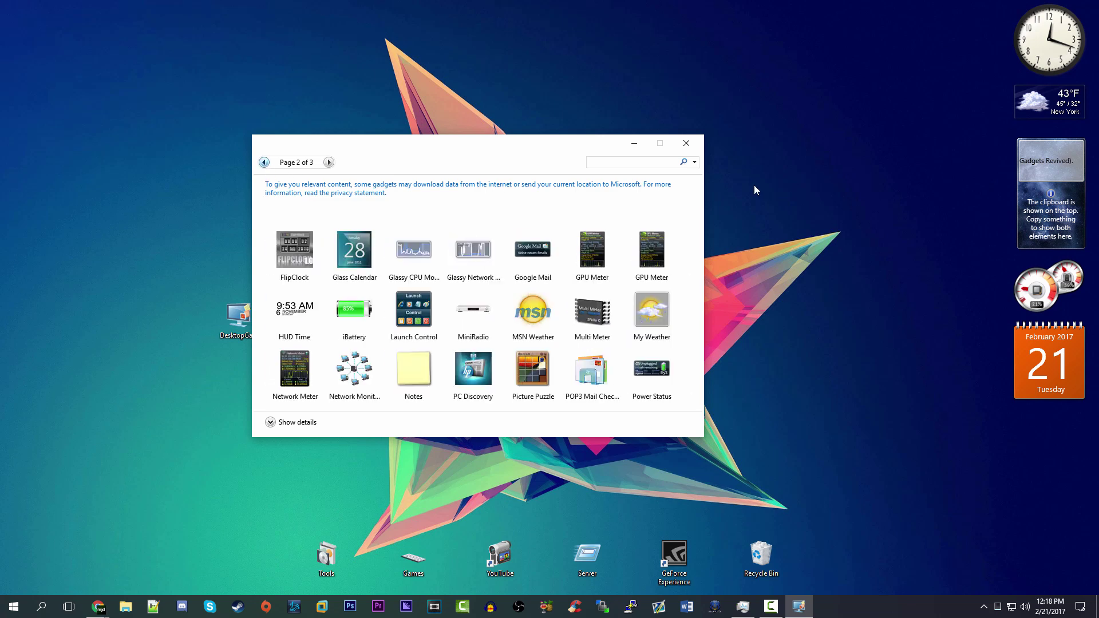
pyautogui.click(686, 142)
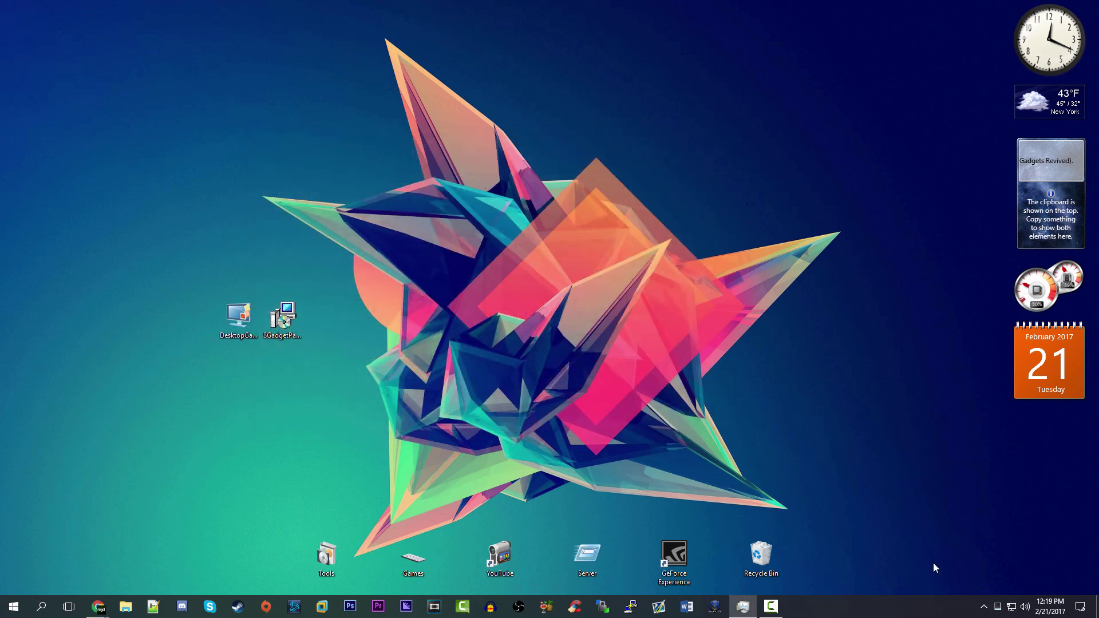
# Reopen the gadget gallery from the desktop several times and close it again.
pyautogui.rightClick(684, 155)
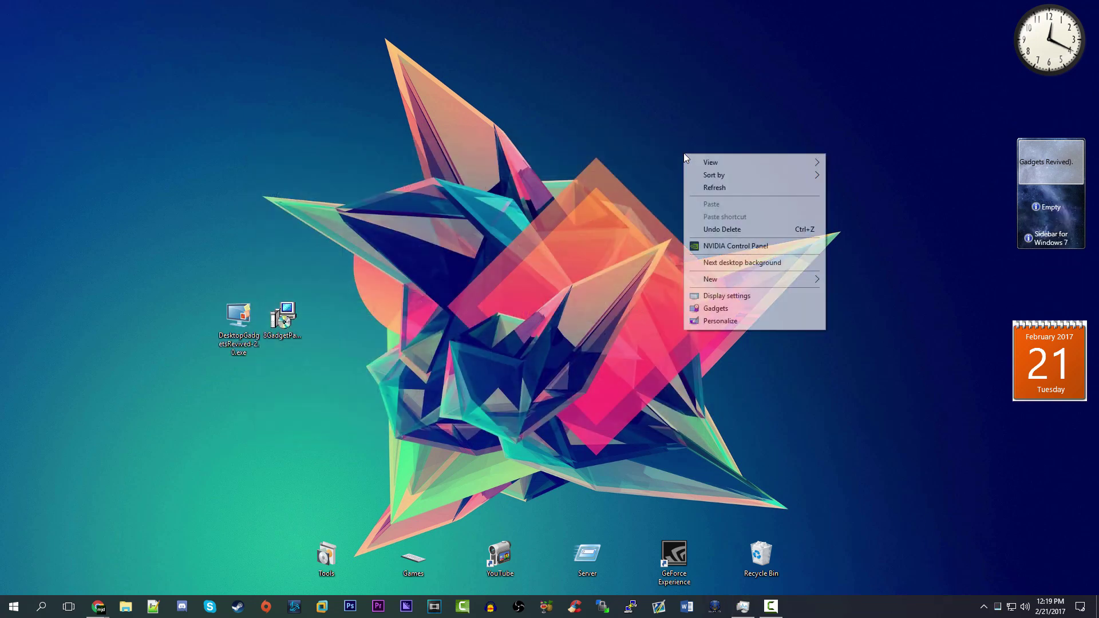
pyautogui.click(723, 308)
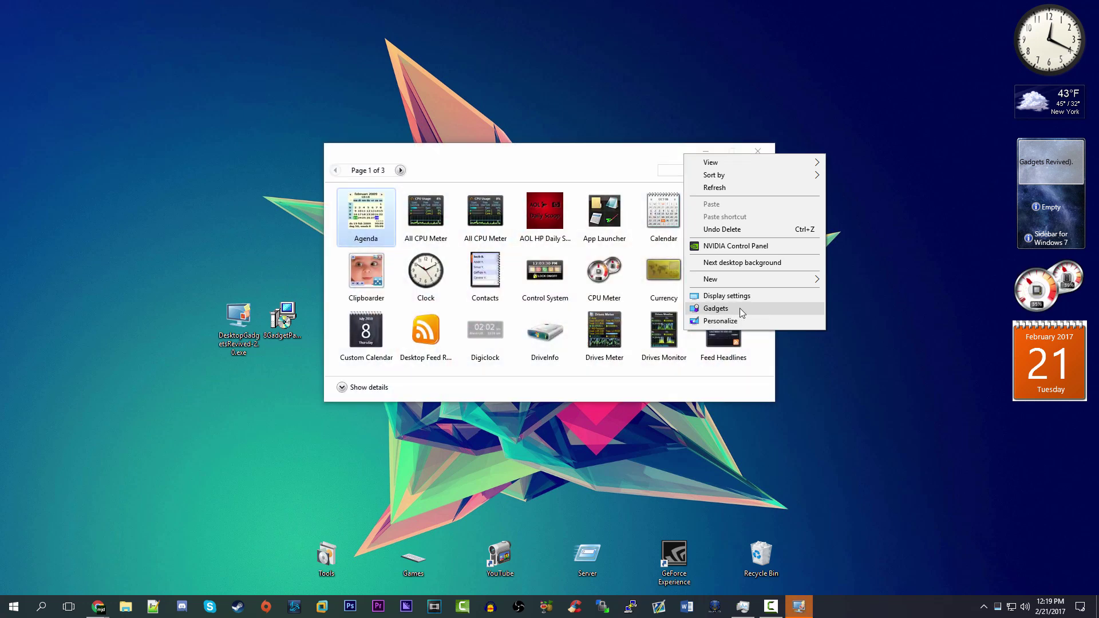
pyautogui.rightClick(784, 142)
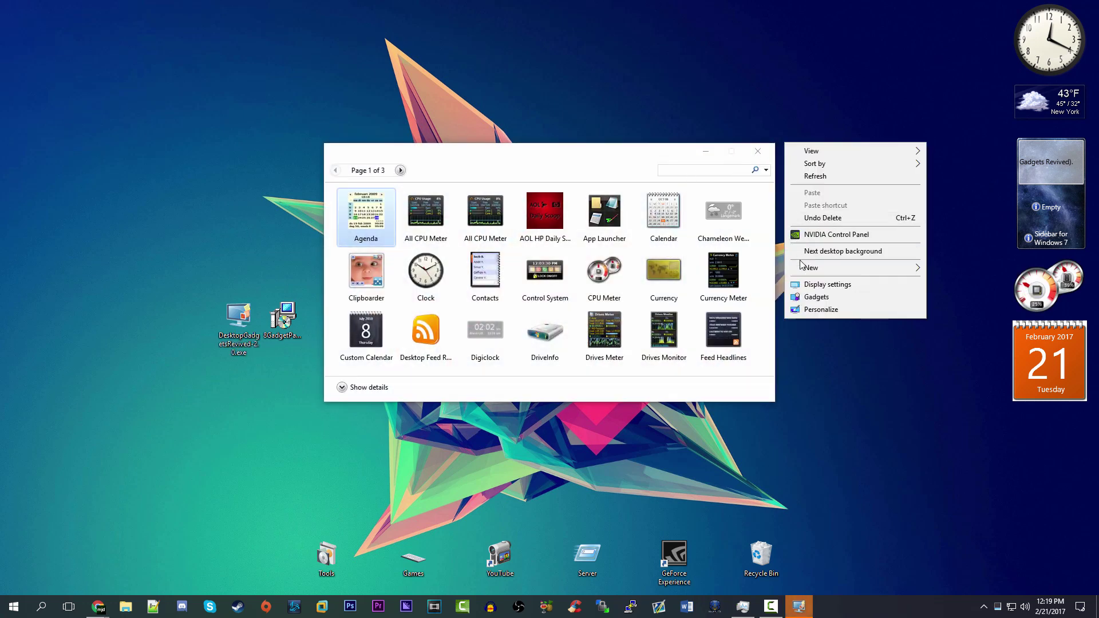
pyautogui.click(819, 296)
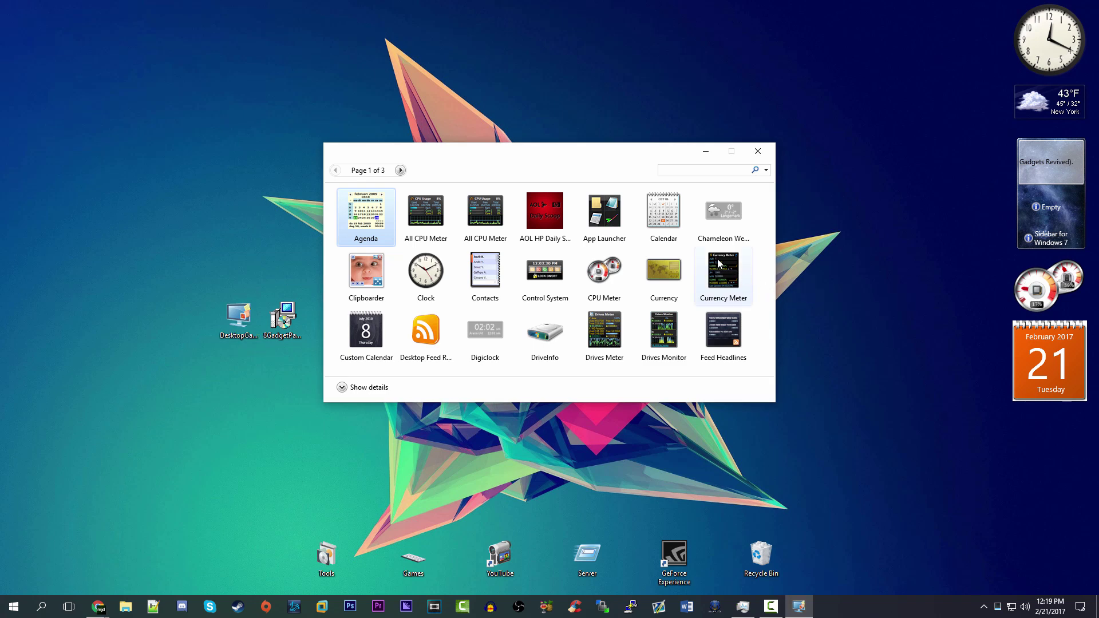
pyautogui.moveTo(586, 157); pyautogui.dragTo(578, 187)
pyautogui.click(748, 181)
pyautogui.rightClick(681, 102)
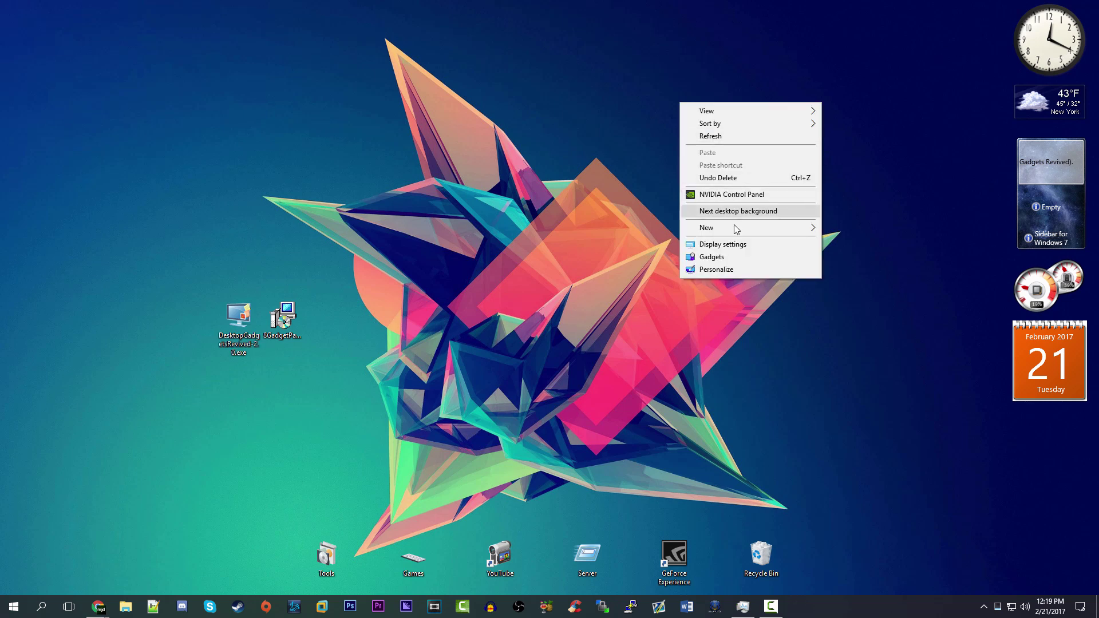
pyautogui.click(713, 257)
pyautogui.click(767, 150)
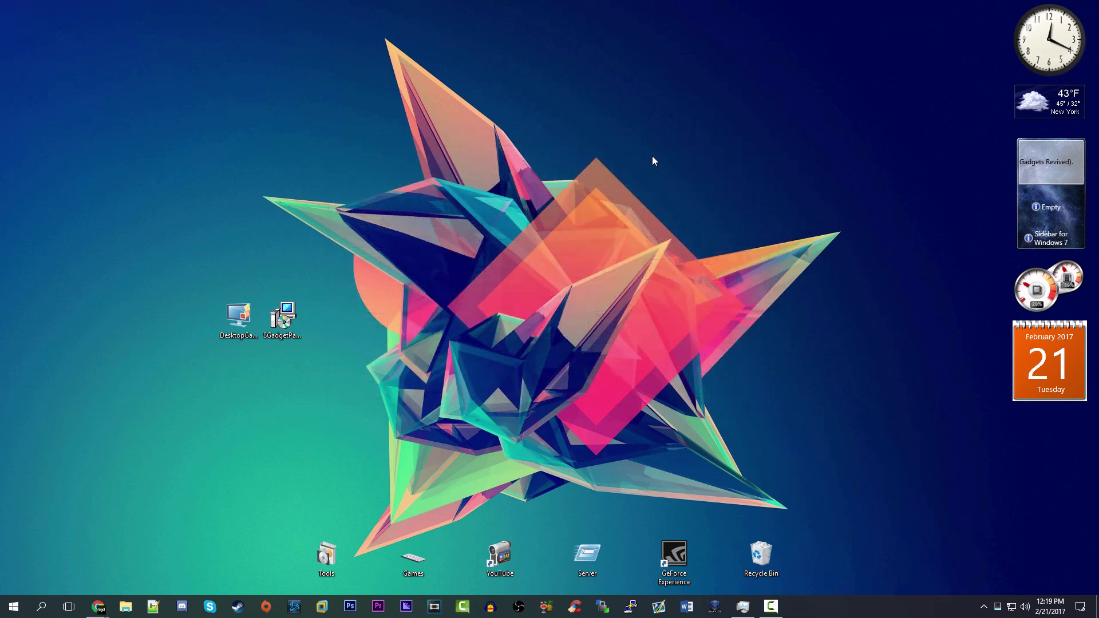
# Open Control Panel with the Run command "control" and search it for "gad".
pyautogui.press('super+r')
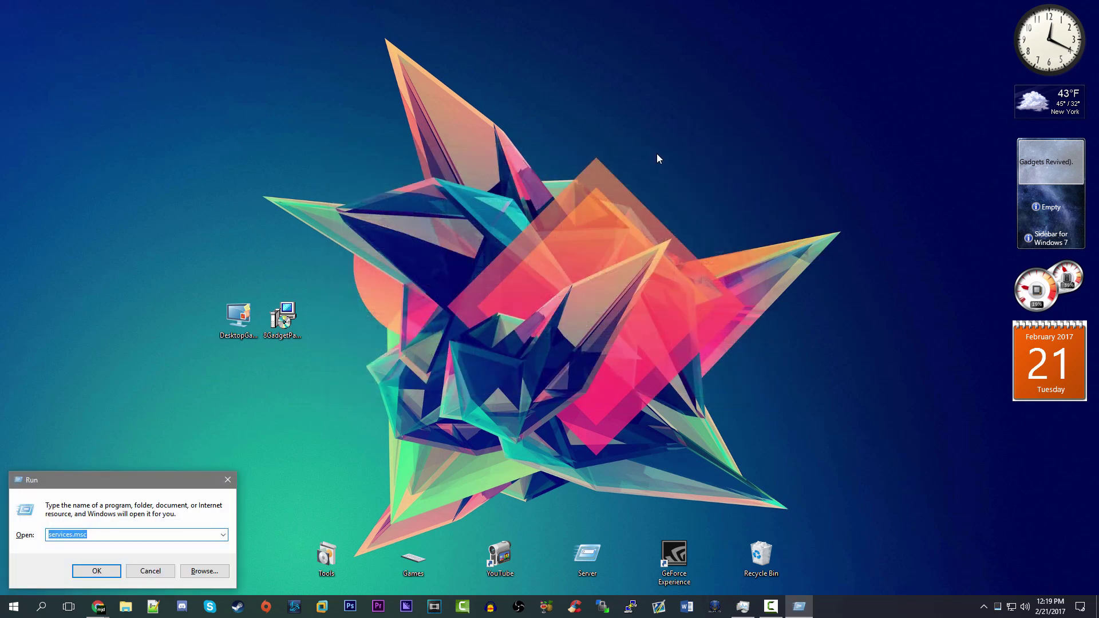
pyautogui.write('control')
pyautogui.press('Return')
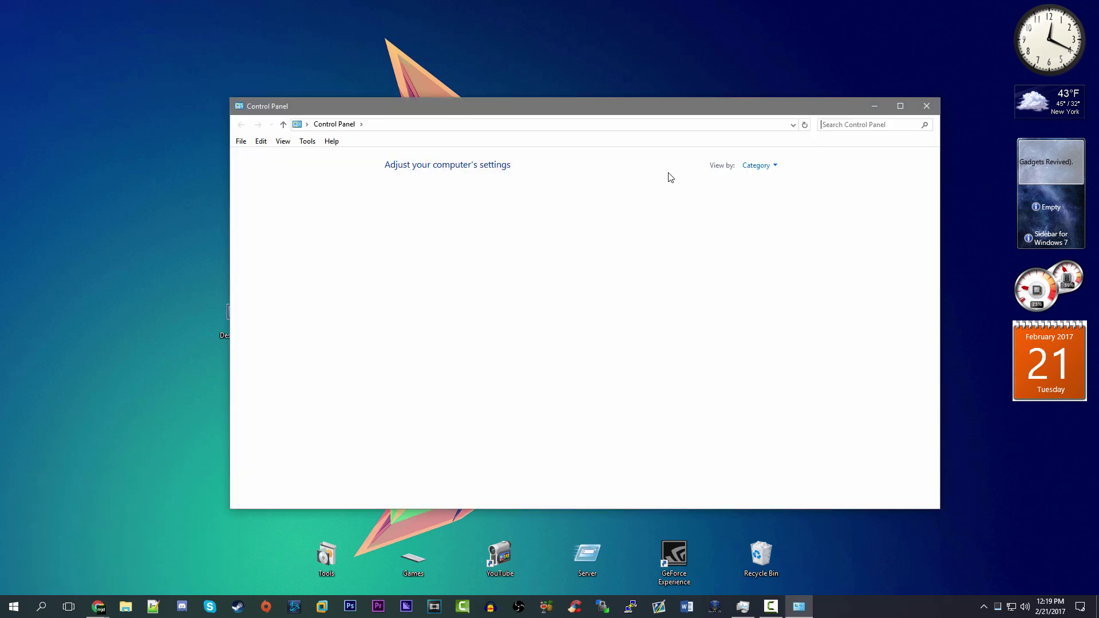
pyautogui.click(847, 129)
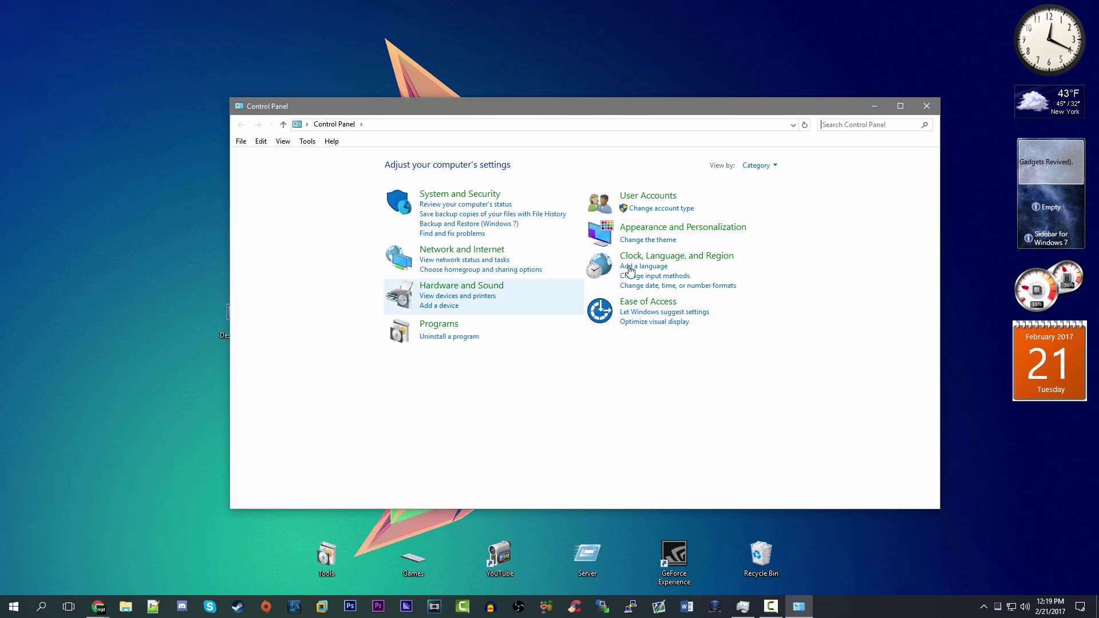
pyautogui.click(835, 126)
pyautogui.write('gad')
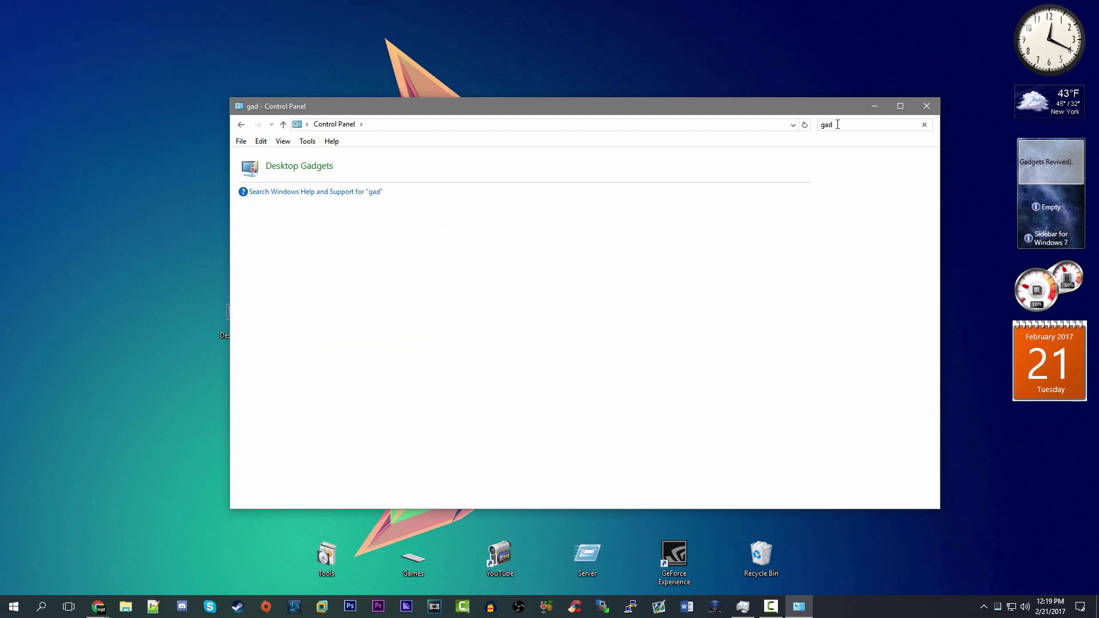
# Open Desktop Gadgets from the Control Panel search results, and close the gallery and Control Panel.
pyautogui.click(309, 167)
pyautogui.click(845, 144)
pyautogui.click(927, 106)
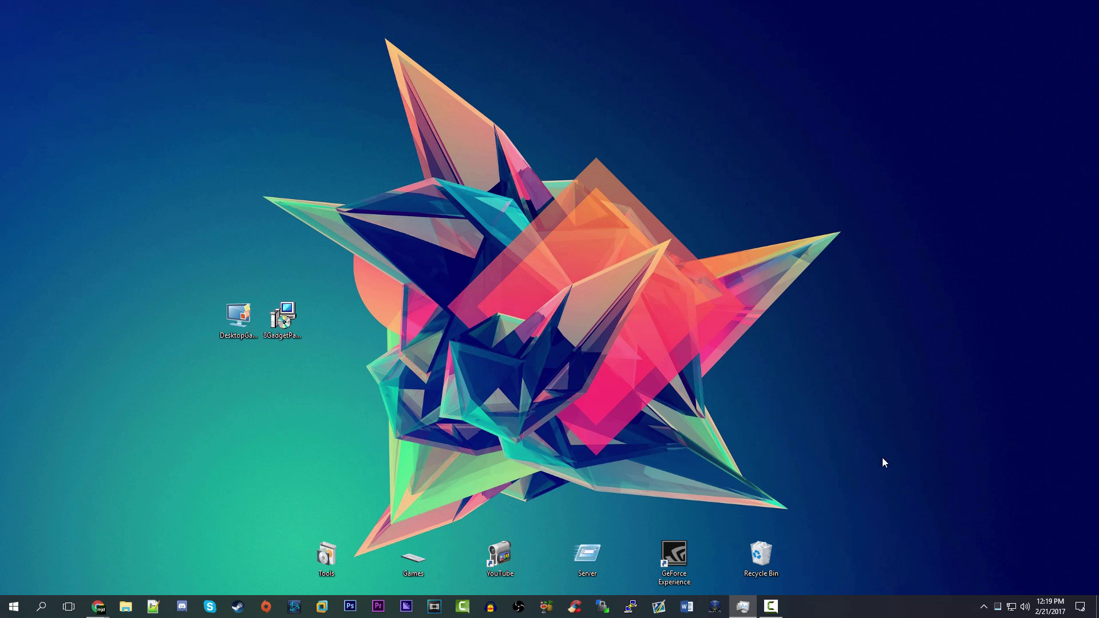
# Try to install Windows Desktop Gadgets with the DesktopGadgetsRevived-2.0.exe installer on the desktop.
pyautogui.click(238, 315)
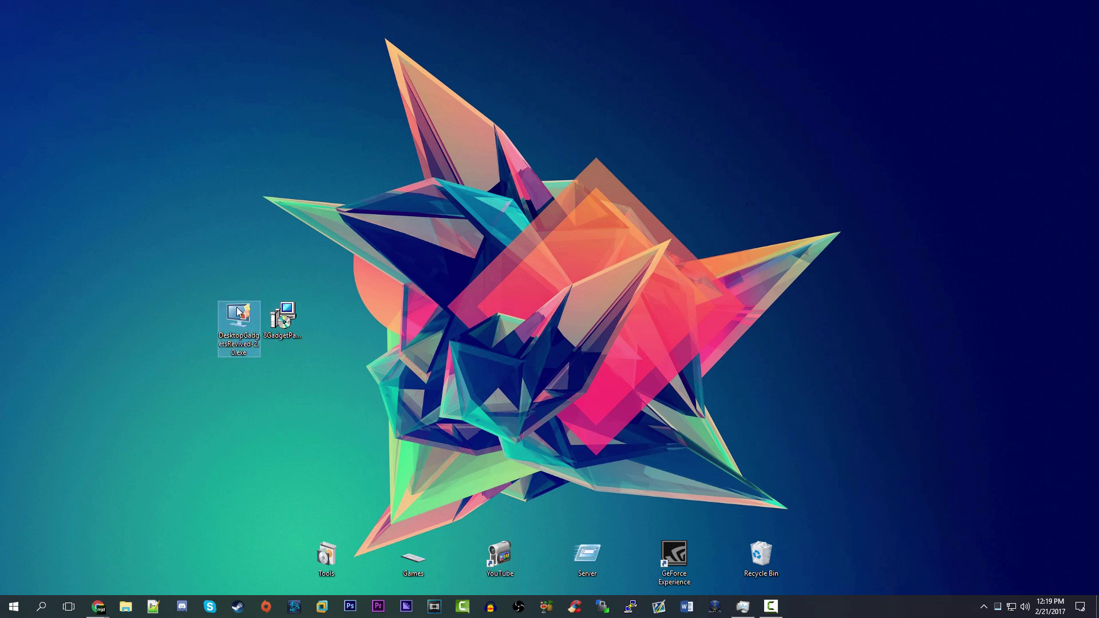
pyautogui.doubleClick(238, 312)
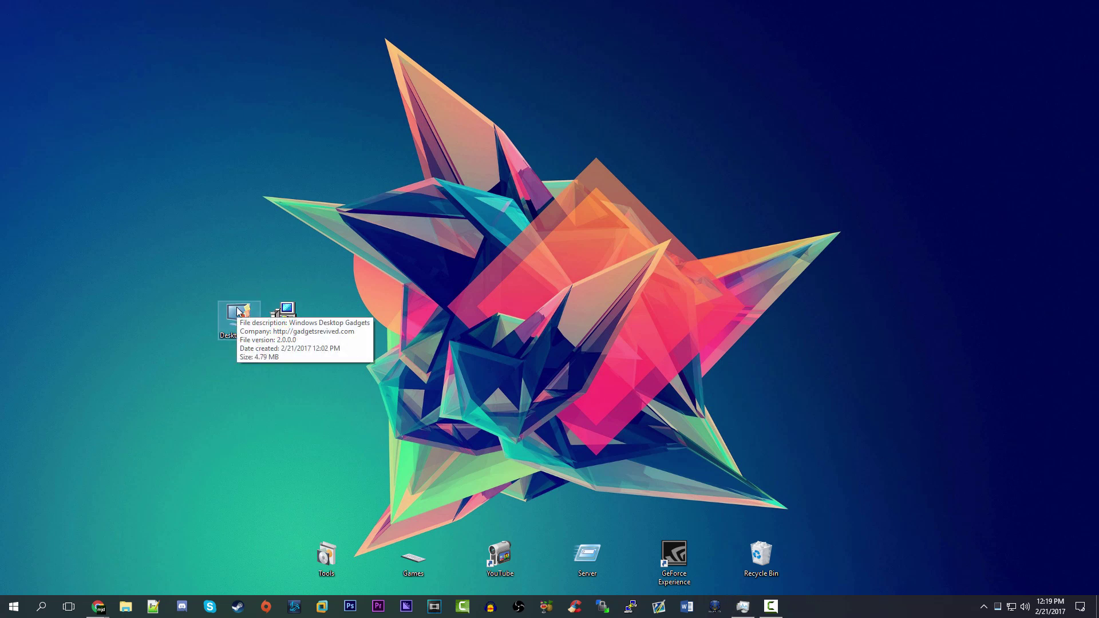
pyautogui.click(547, 327)
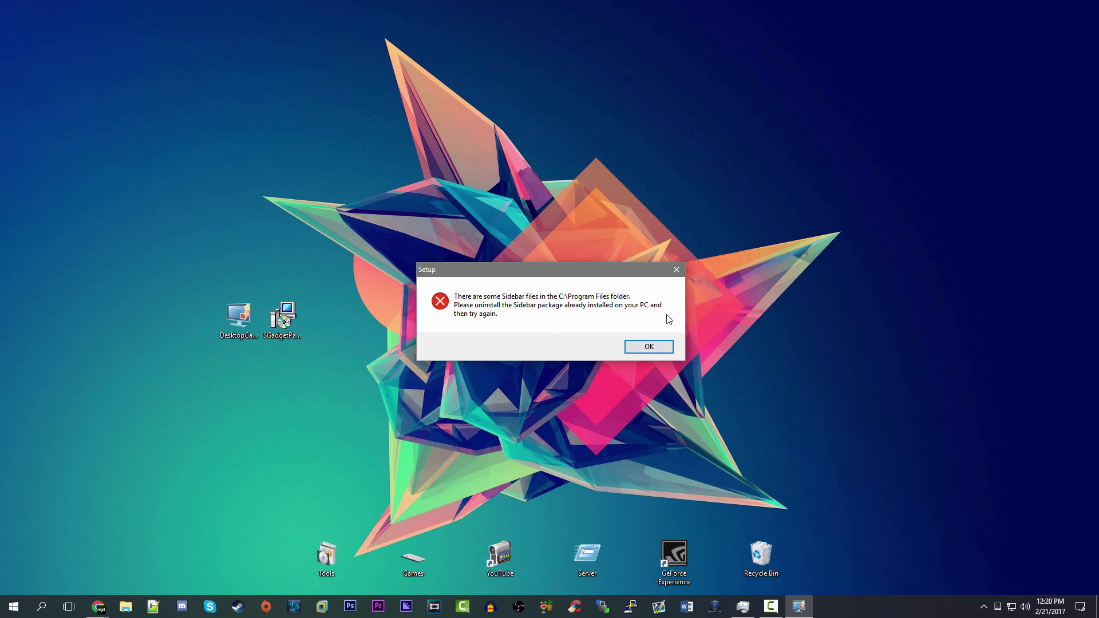
pyautogui.click(642, 346)
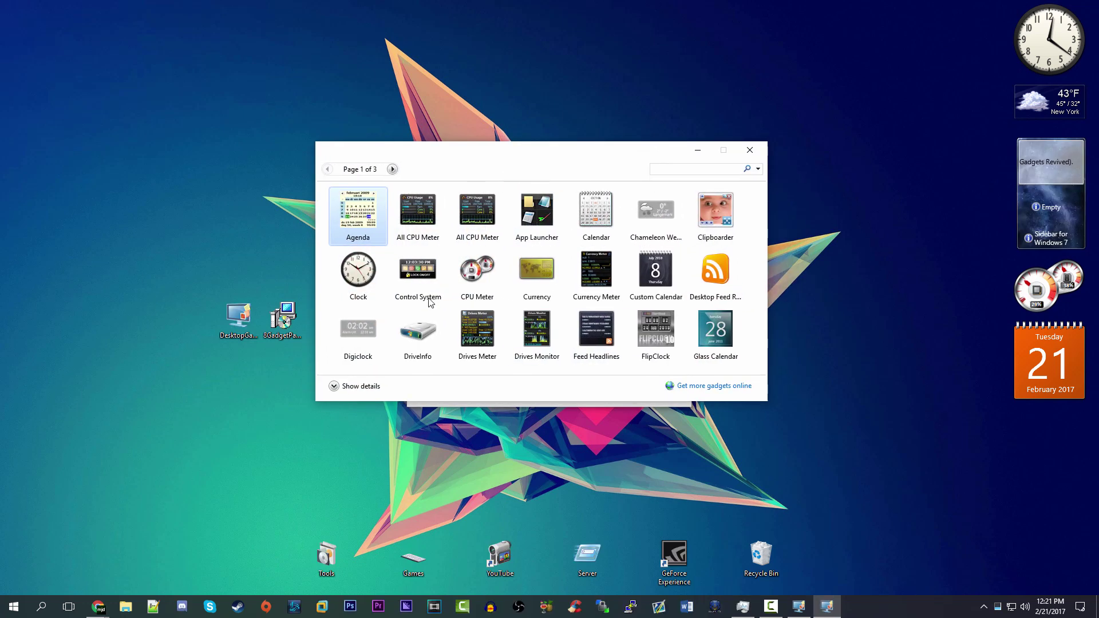
# Close the gadget gallery after checking its details area, and finish the Windows Desktop Gadgets setup wizard.
pyautogui.click(359, 387)
pyautogui.click(360, 472)
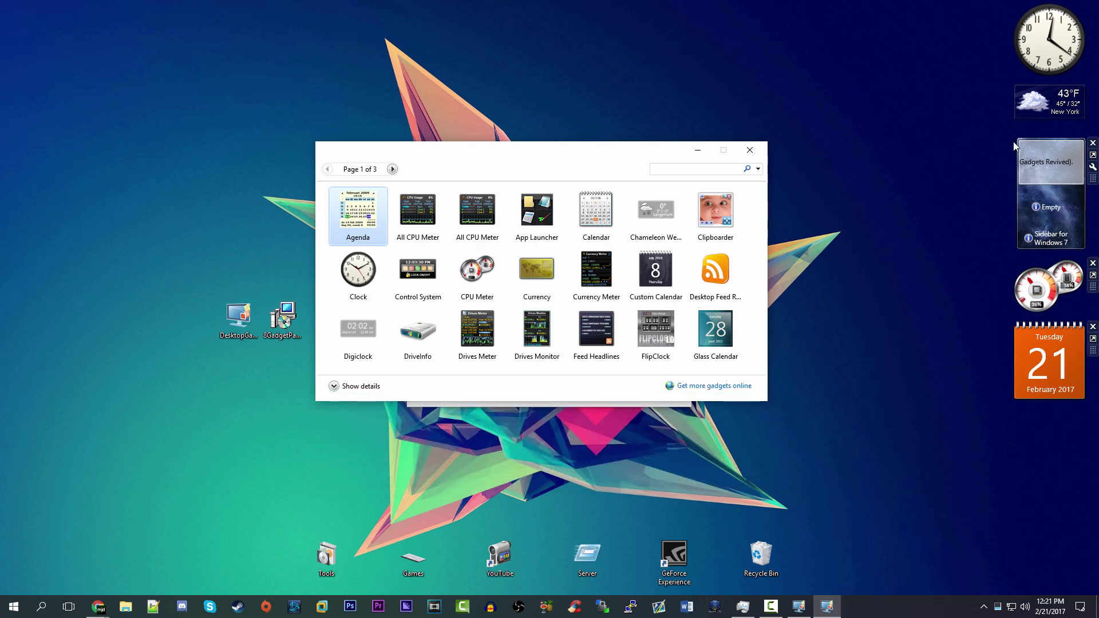
pyautogui.click(750, 150)
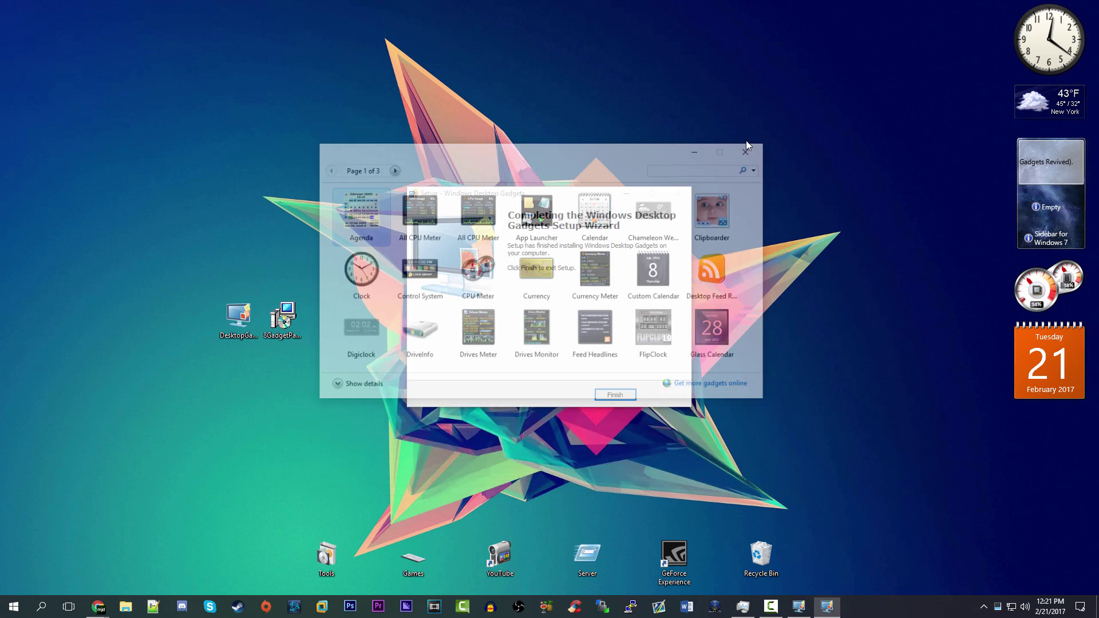
pyautogui.rightClick(756, 97)
pyautogui.click(594, 308)
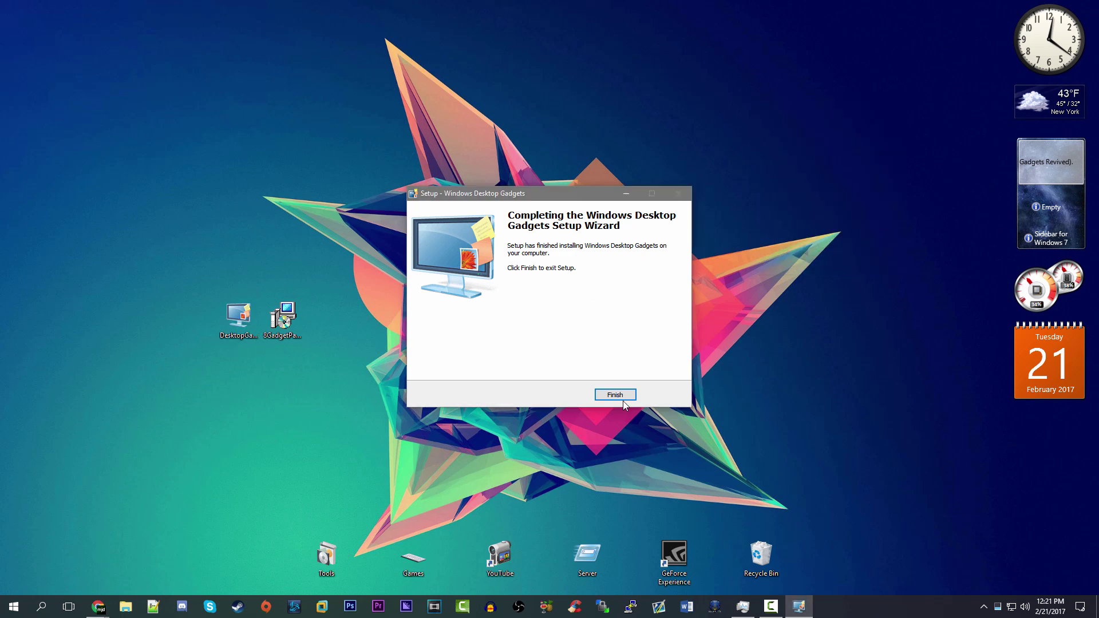
pyautogui.click(618, 397)
# Open the newly installed Windows Desktop Gadgets gallery from the desktop.
pyautogui.rightClick(754, 128)
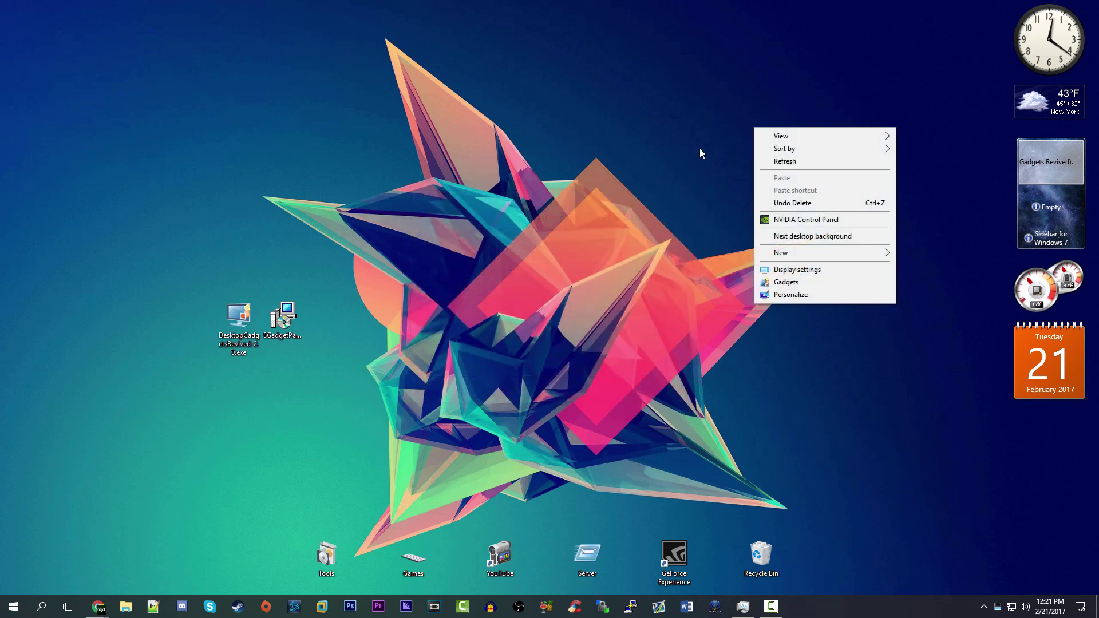
pyautogui.click(973, 146)
pyautogui.rightClick(737, 82)
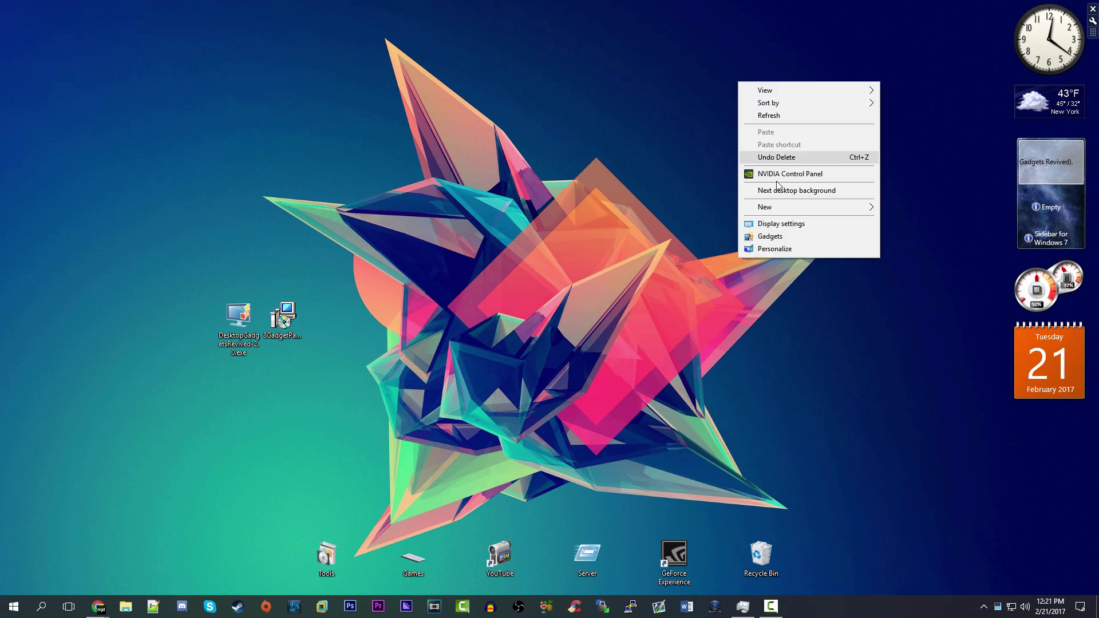
pyautogui.click(785, 236)
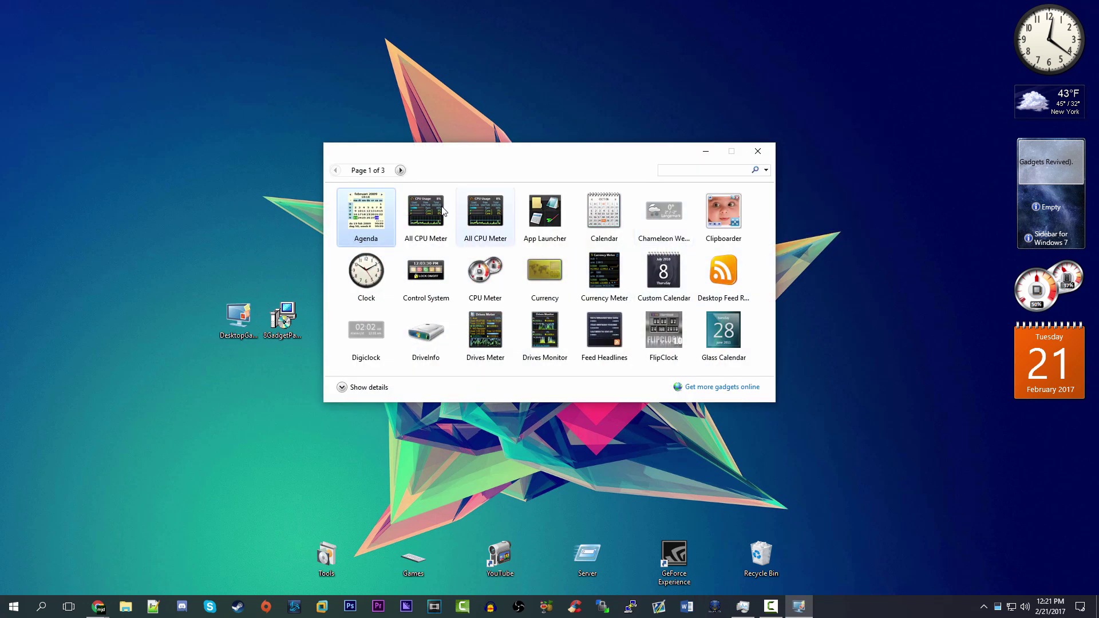
# Browse the gadget gallery's pages and view the gadgetsrevived.com site for more online gadgets, minimizing the browser again.
pyautogui.click(401, 171)
pyautogui.click(401, 171)
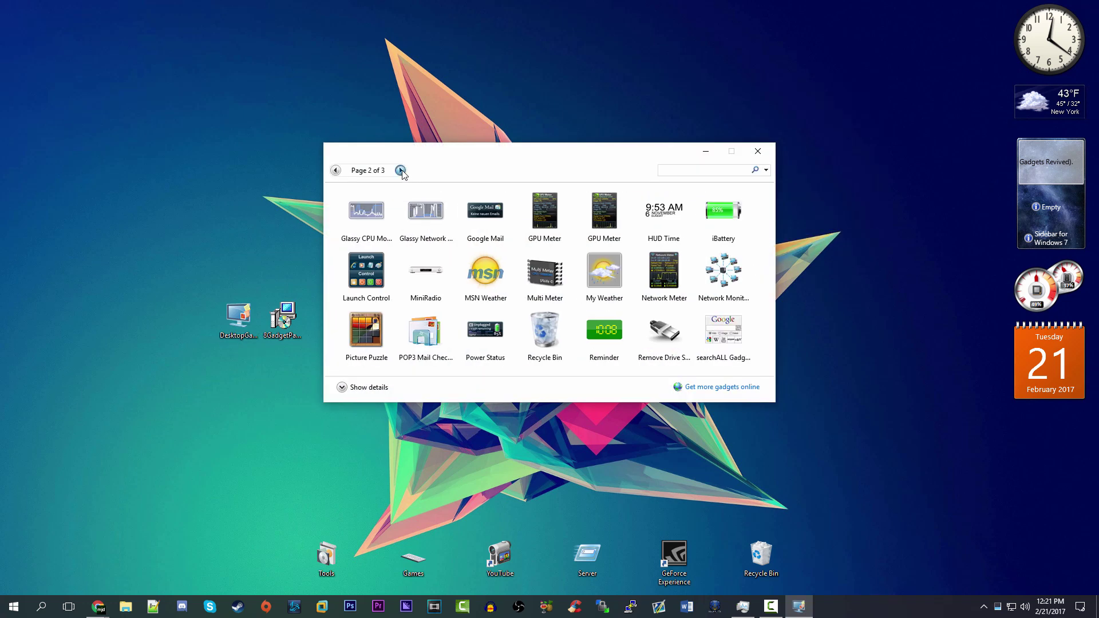
pyautogui.click(336, 171)
pyautogui.click(336, 171)
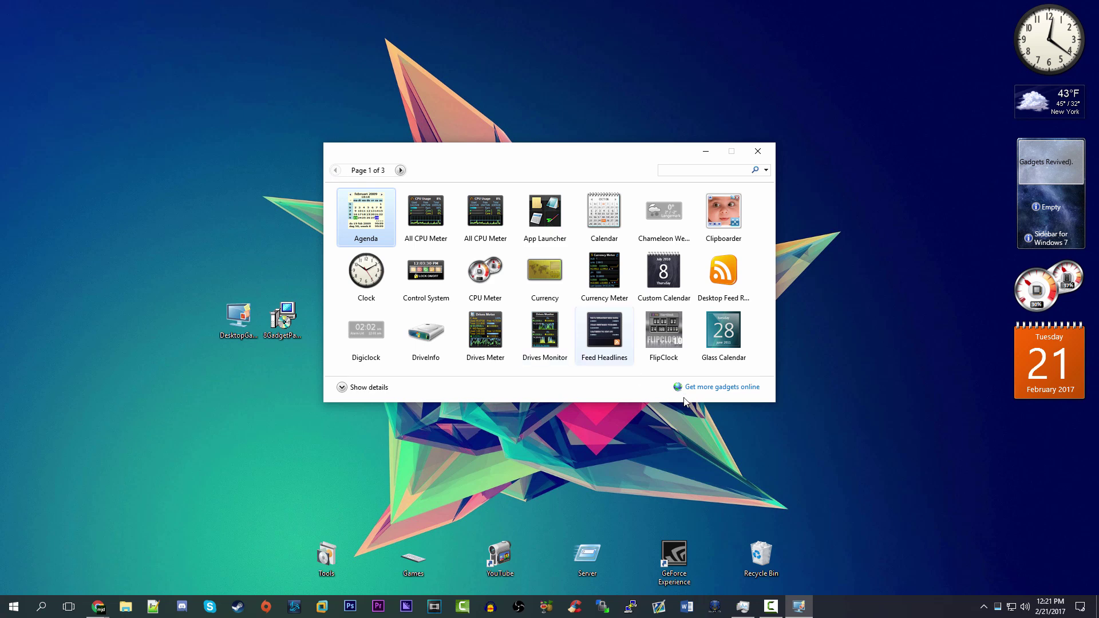
pyautogui.click(716, 387)
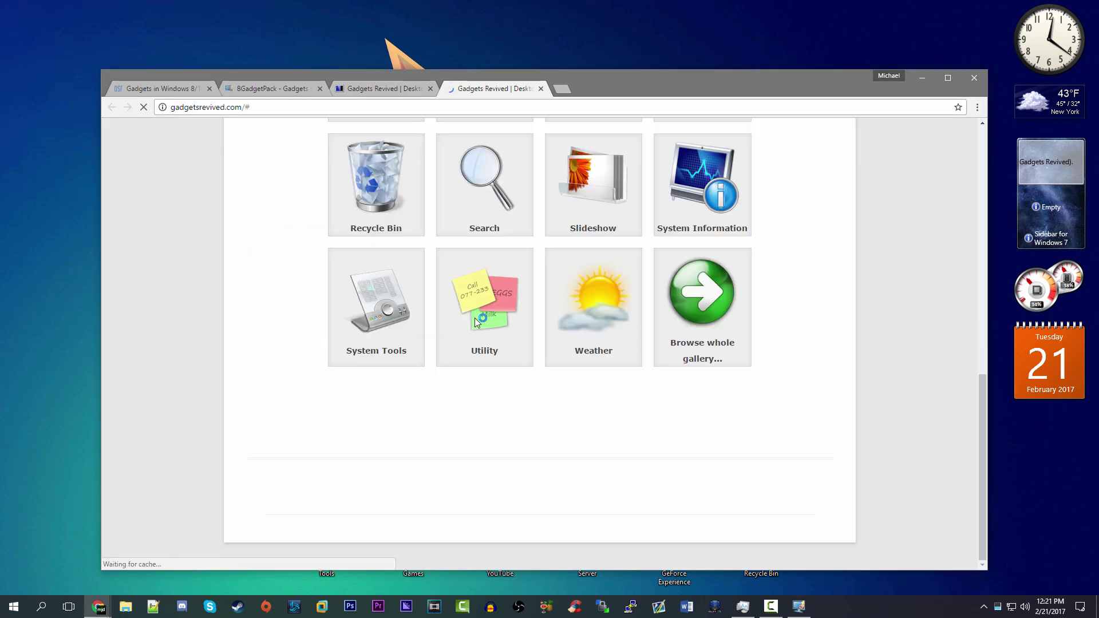
pyautogui.press('super+Down')
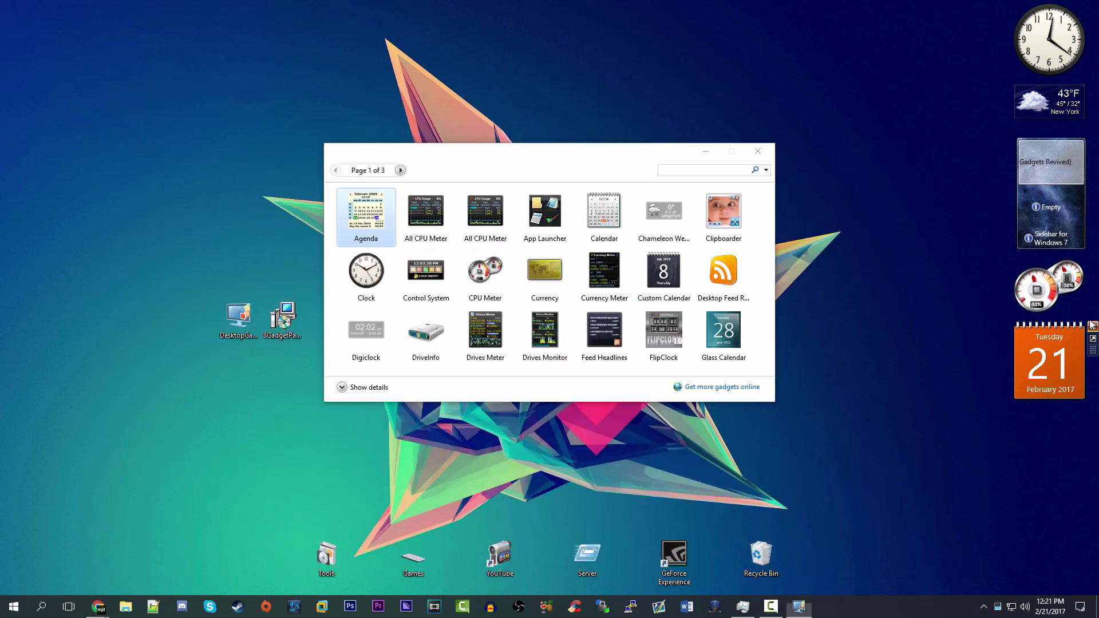
# Remove the calendar, CPU meter, Clipboarder-style, weather and clock gadgets so none remain on the desktop.
pyautogui.click(1092, 325)
pyautogui.click(1093, 262)
pyautogui.click(1093, 143)
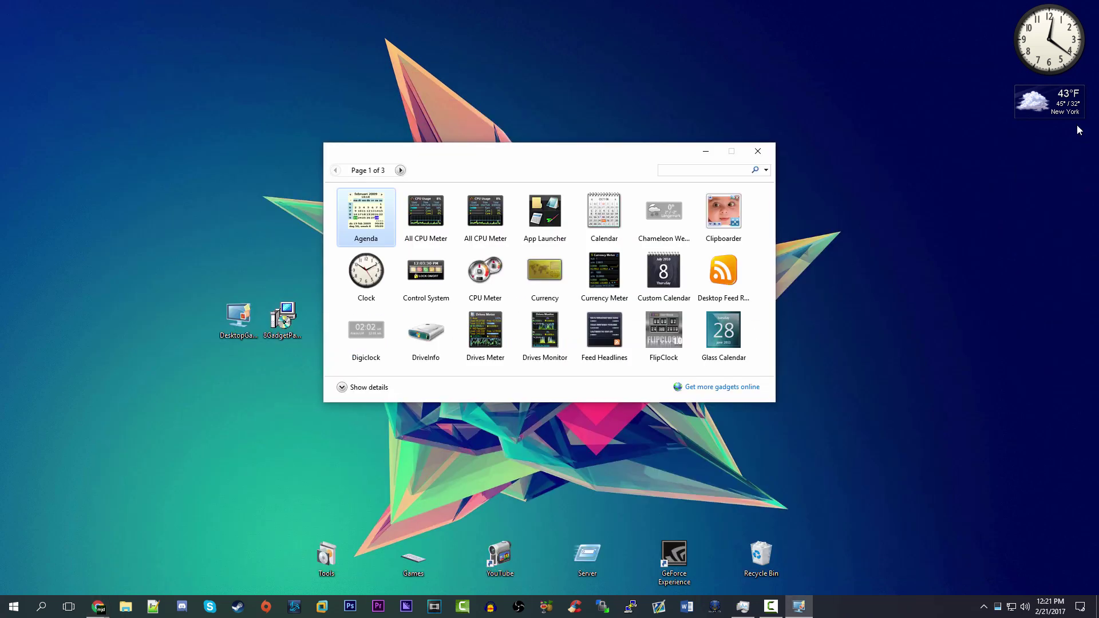
pyautogui.click(1092, 88)
pyautogui.click(1091, 8)
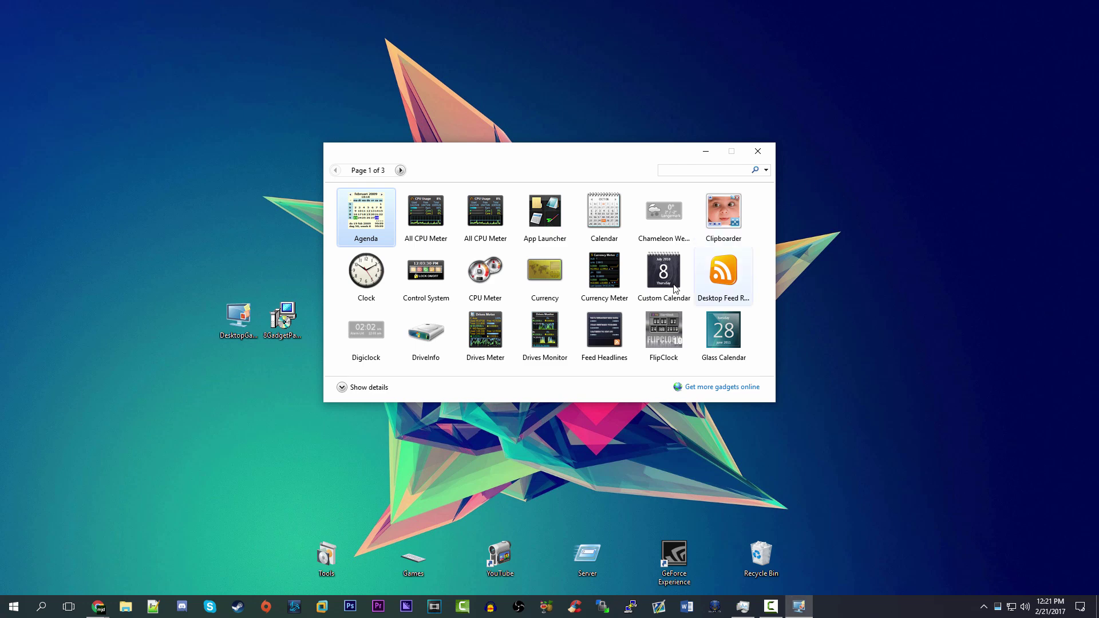
# Open the Desktop Gadgets gallery from the Control Panel search for "ga", and close Control Panel.
pyautogui.click(694, 387)
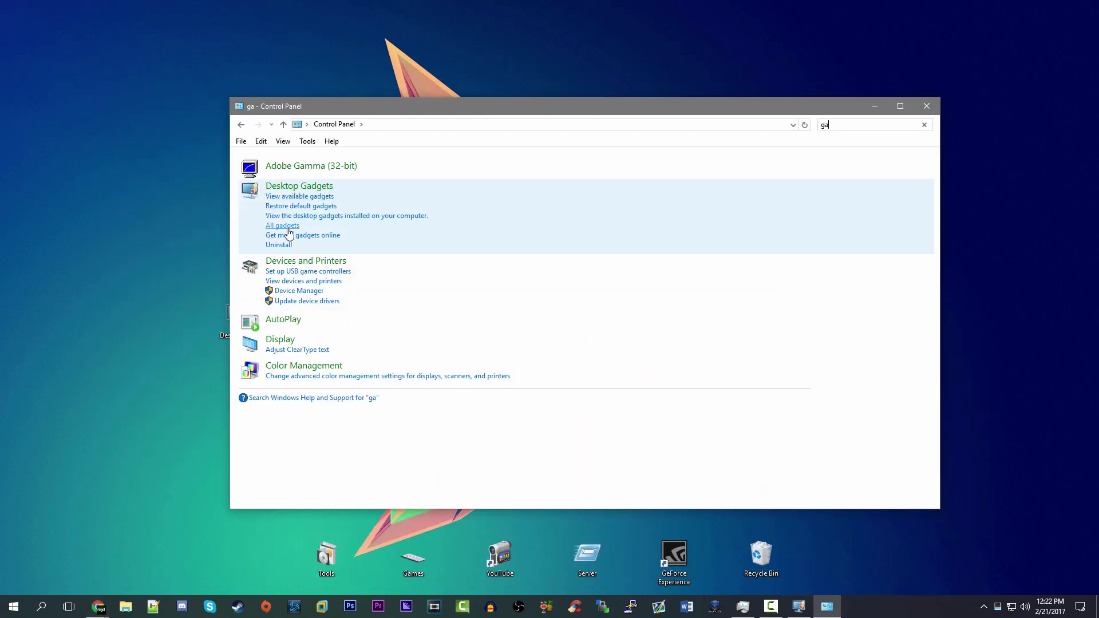
pyautogui.click(295, 187)
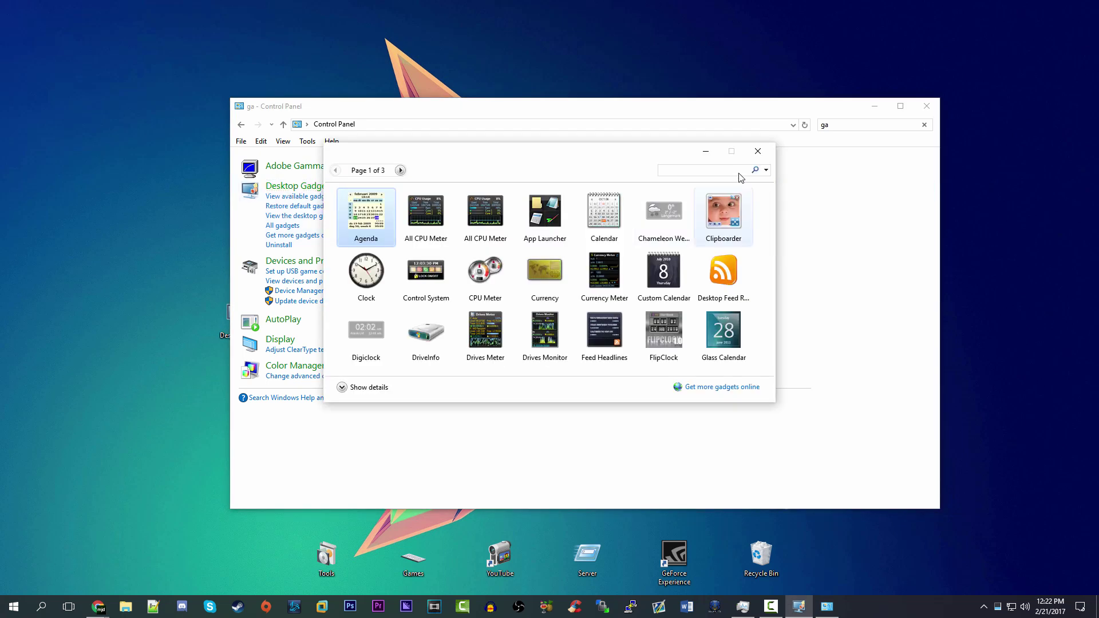
pyautogui.click(758, 151)
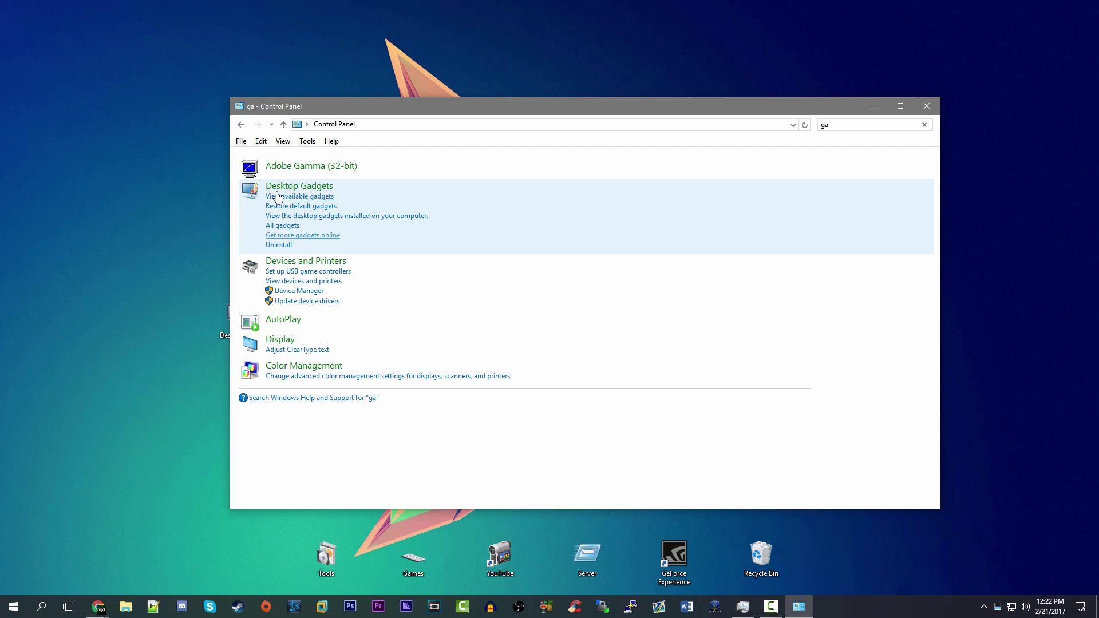
pyautogui.click(376, 185)
pyautogui.click(927, 106)
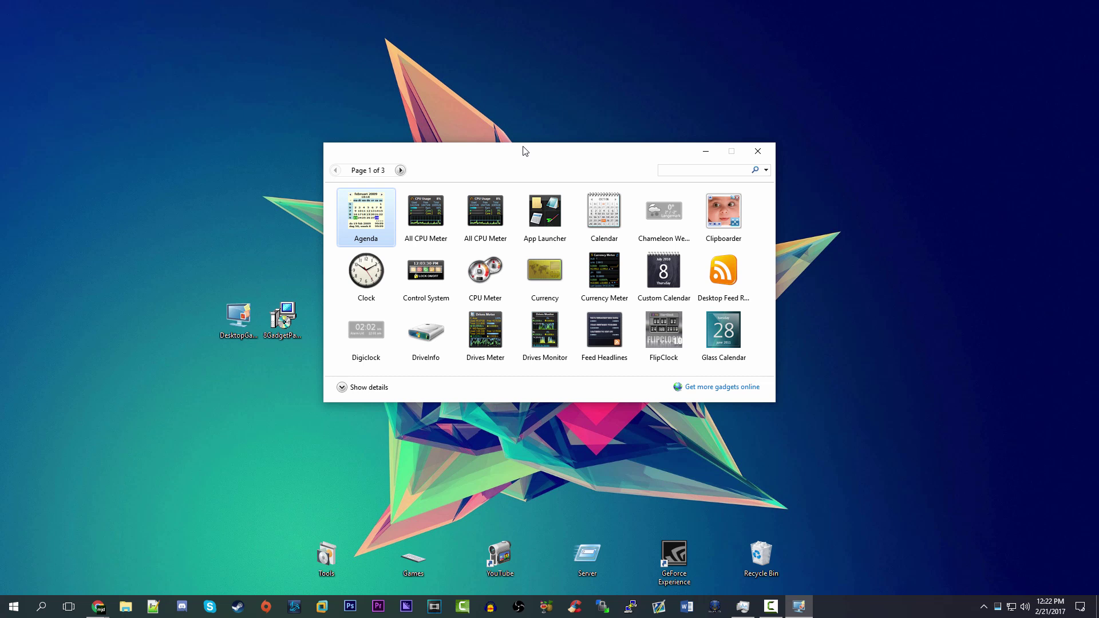
# Look at the gallery's details area and its All CPU Meter and App Launcher entries, and close the gallery.
pyautogui.click(383, 388)
pyautogui.click(367, 471)
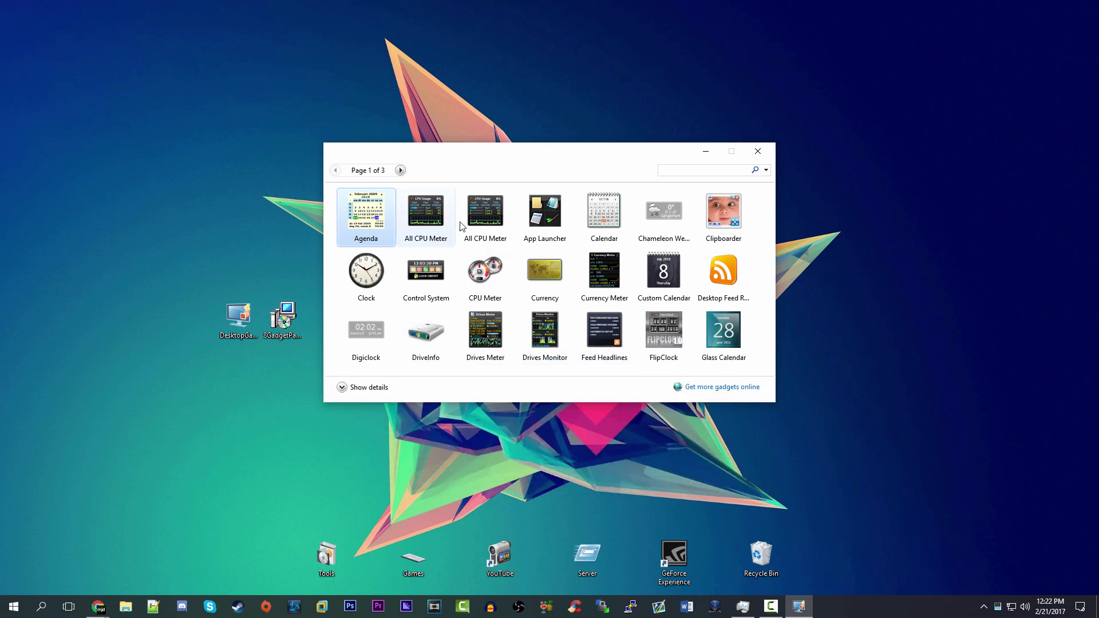
pyautogui.click(441, 226)
pyautogui.click(507, 216)
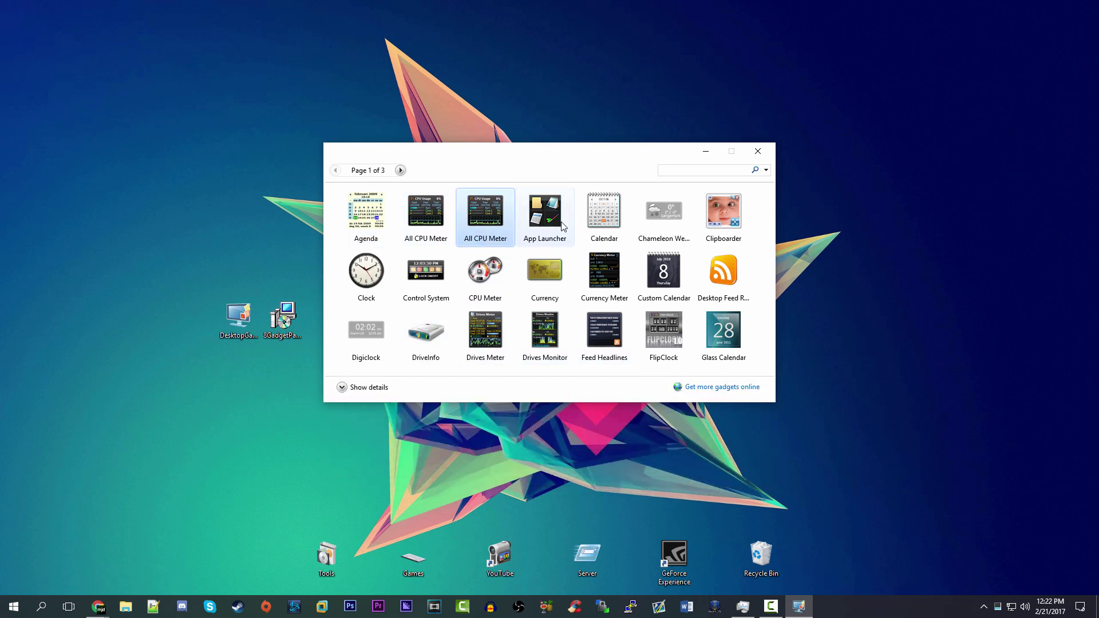
pyautogui.click(552, 224)
pyautogui.click(758, 151)
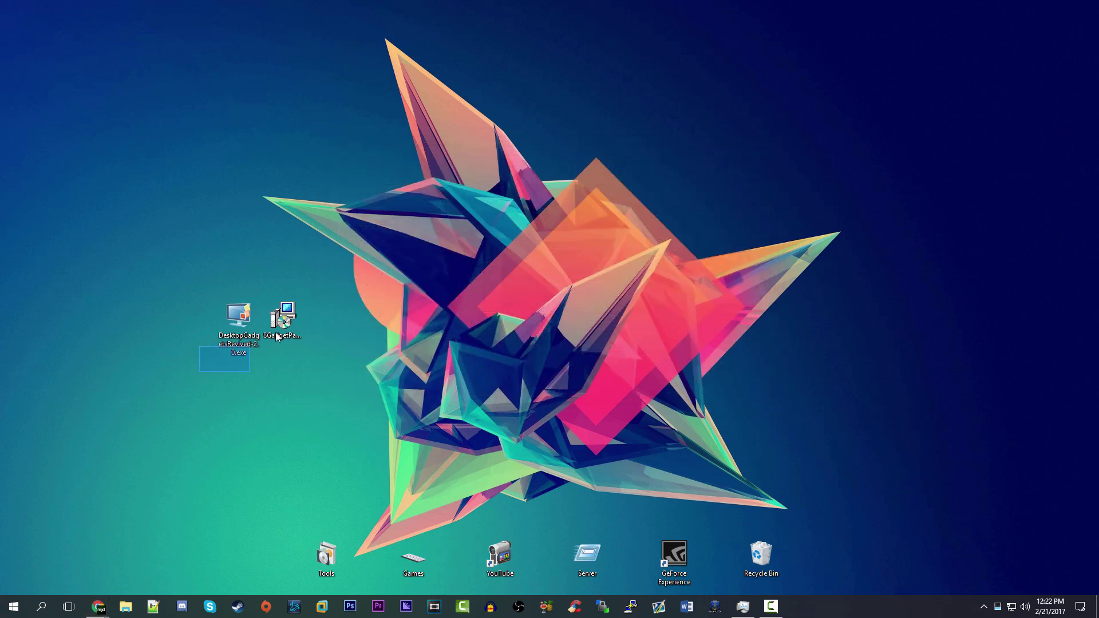
# Move the DesktopGadgetsRevived and 8GadgetPack installer icons together to the upper middle of the desktop and deselect them.
pyautogui.moveTo(238, 318); pyautogui.dragTo(456, 263)
pyautogui.keyDown('ctrl'); pyautogui.click(456, 263); pyautogui.keyUp('ctrl')
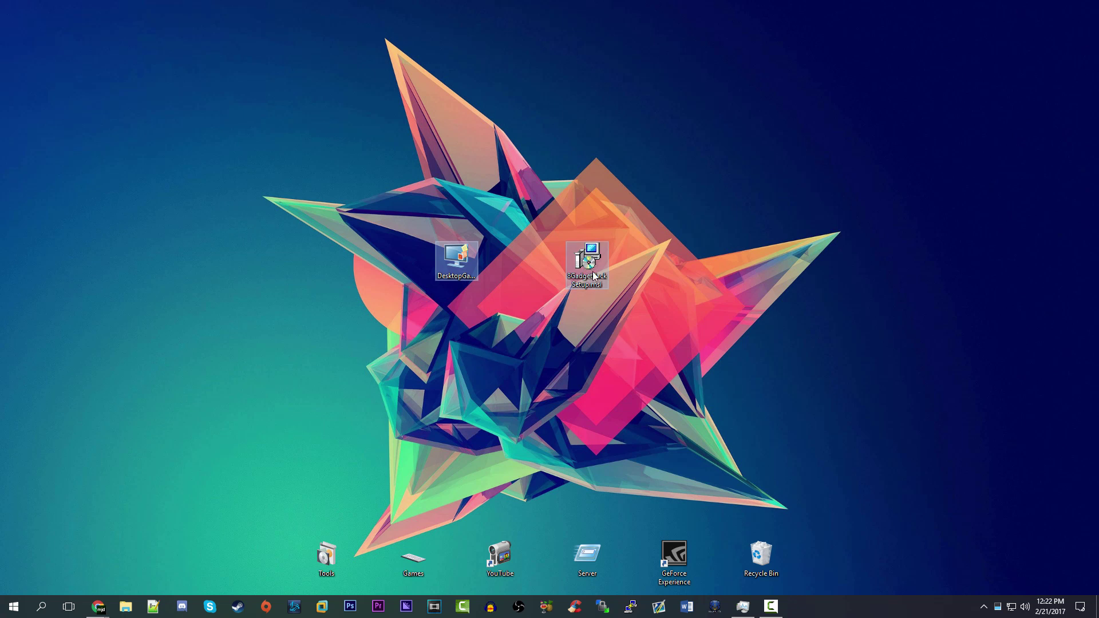
pyautogui.click(640, 264)
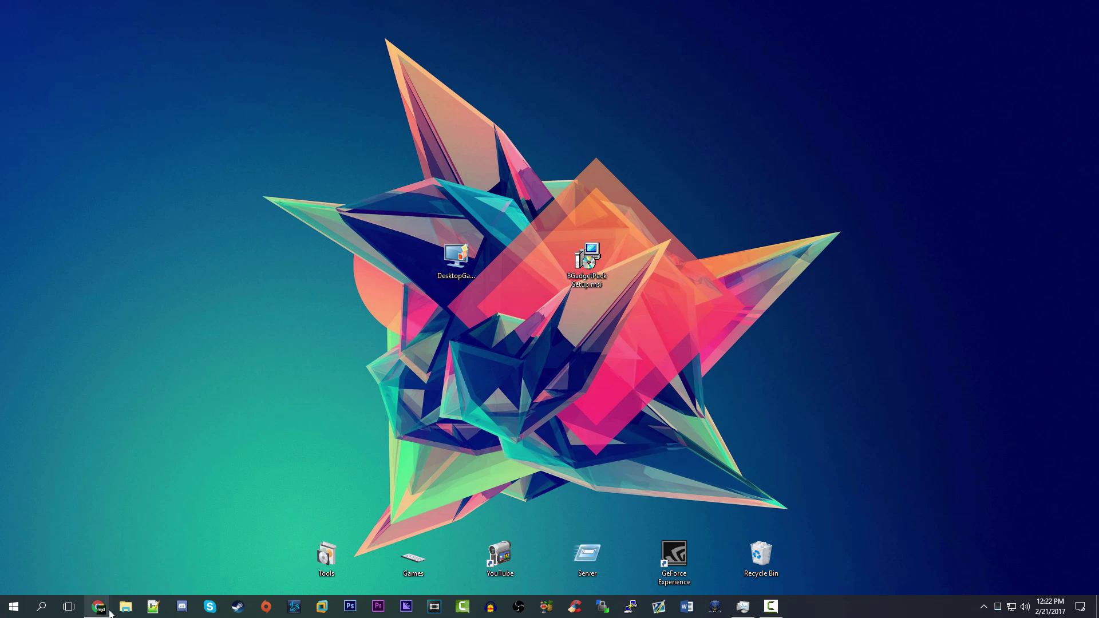
# Switch to Chrome and review the "Gadgets in Windows 8/10" thread and its YouTube Channel Discussion forum on OSForums.
pyautogui.moveTo(99, 607)
pyautogui.click(176, 569)
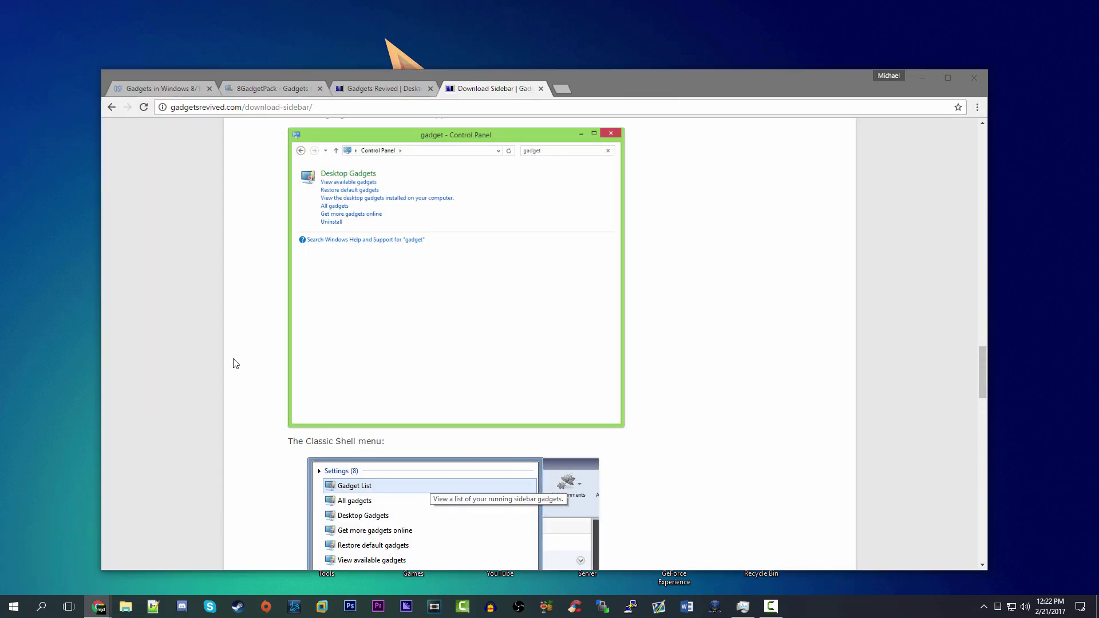
pyautogui.click(153, 89)
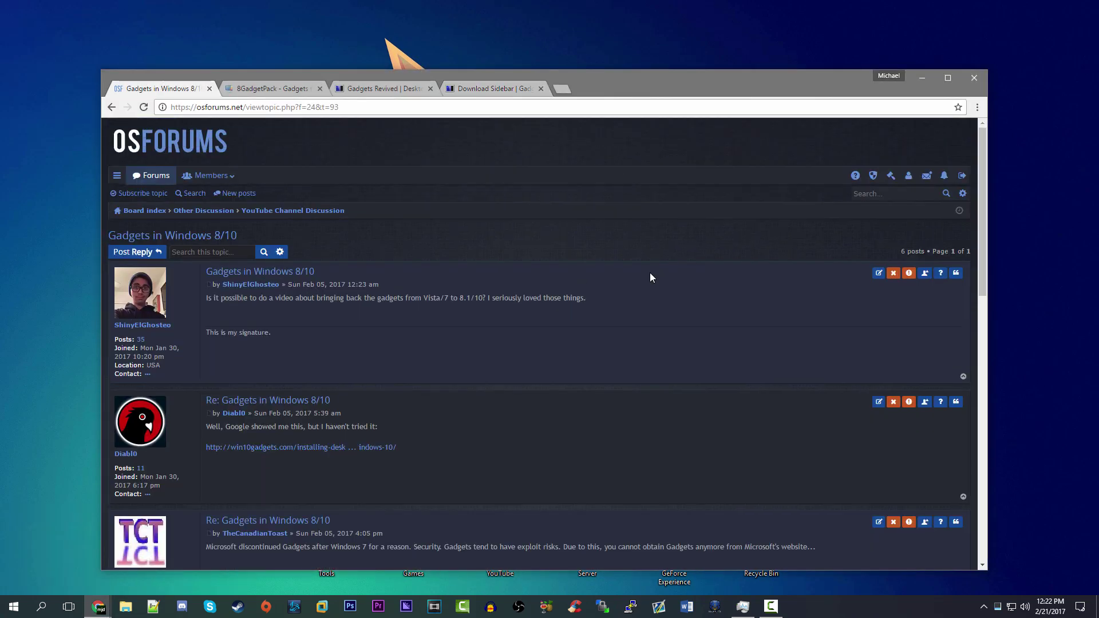
pyautogui.scroll(-15, 523, 344)
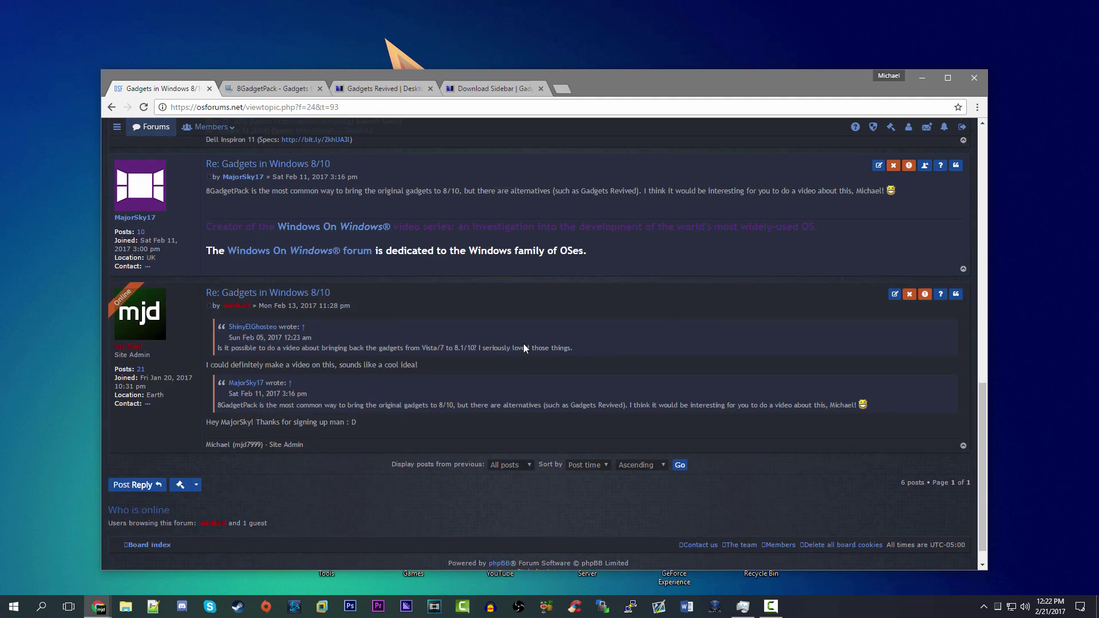
pyautogui.scroll(15, 524, 343)
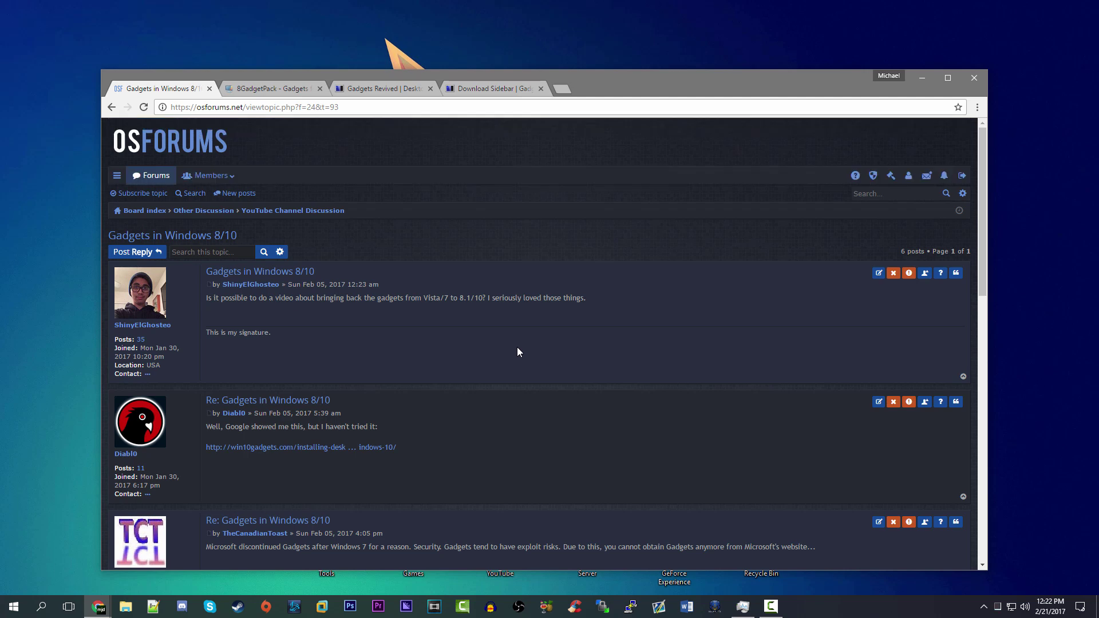
pyautogui.click(307, 210)
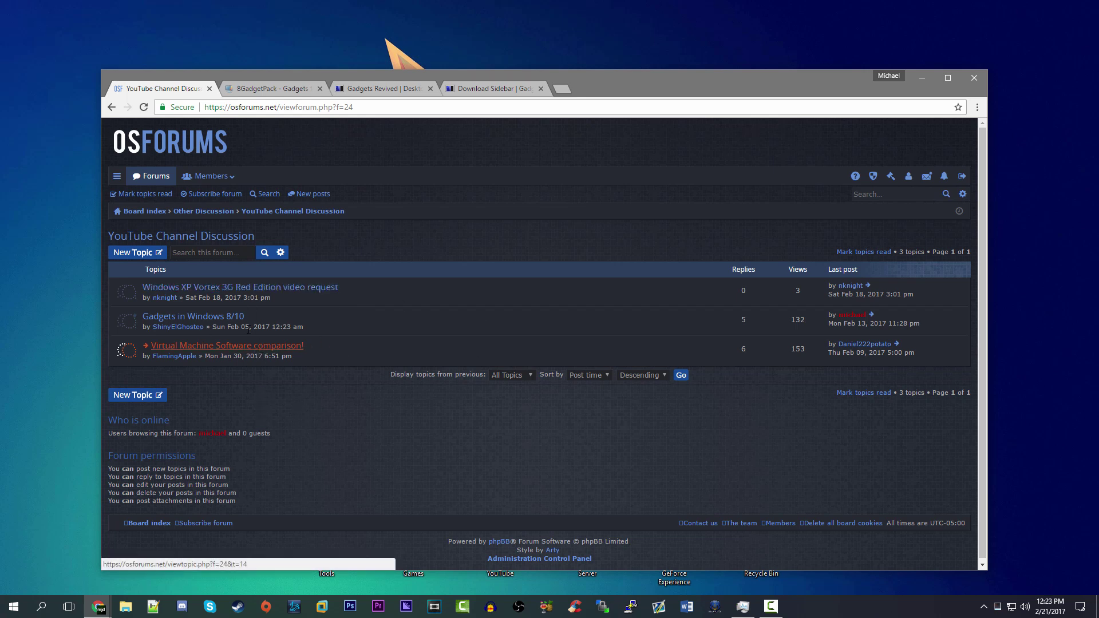
pyautogui.click(221, 318)
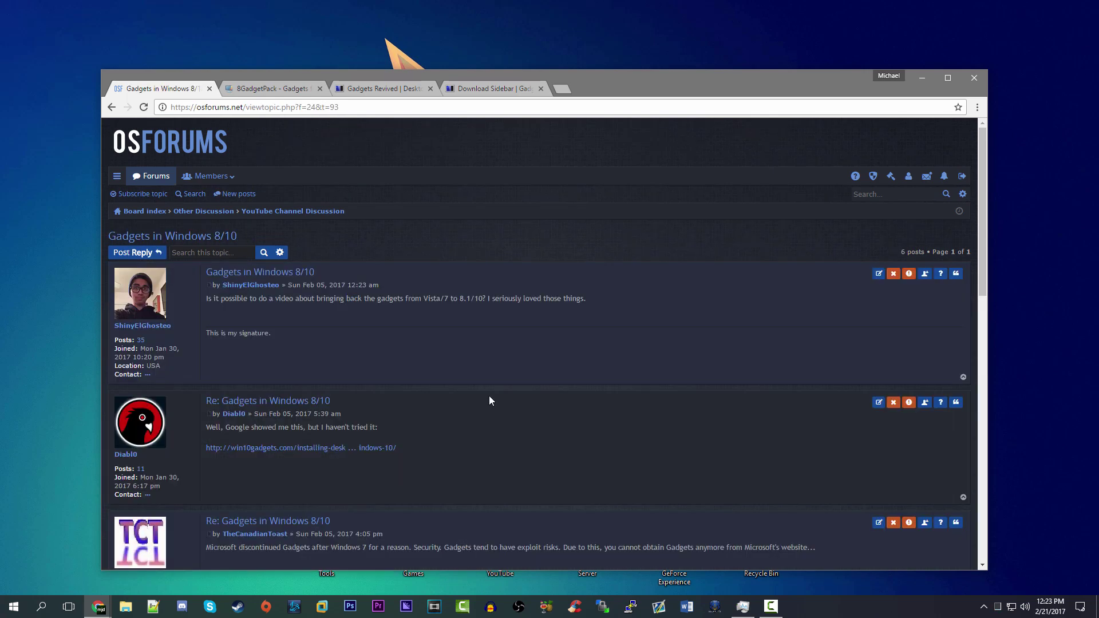